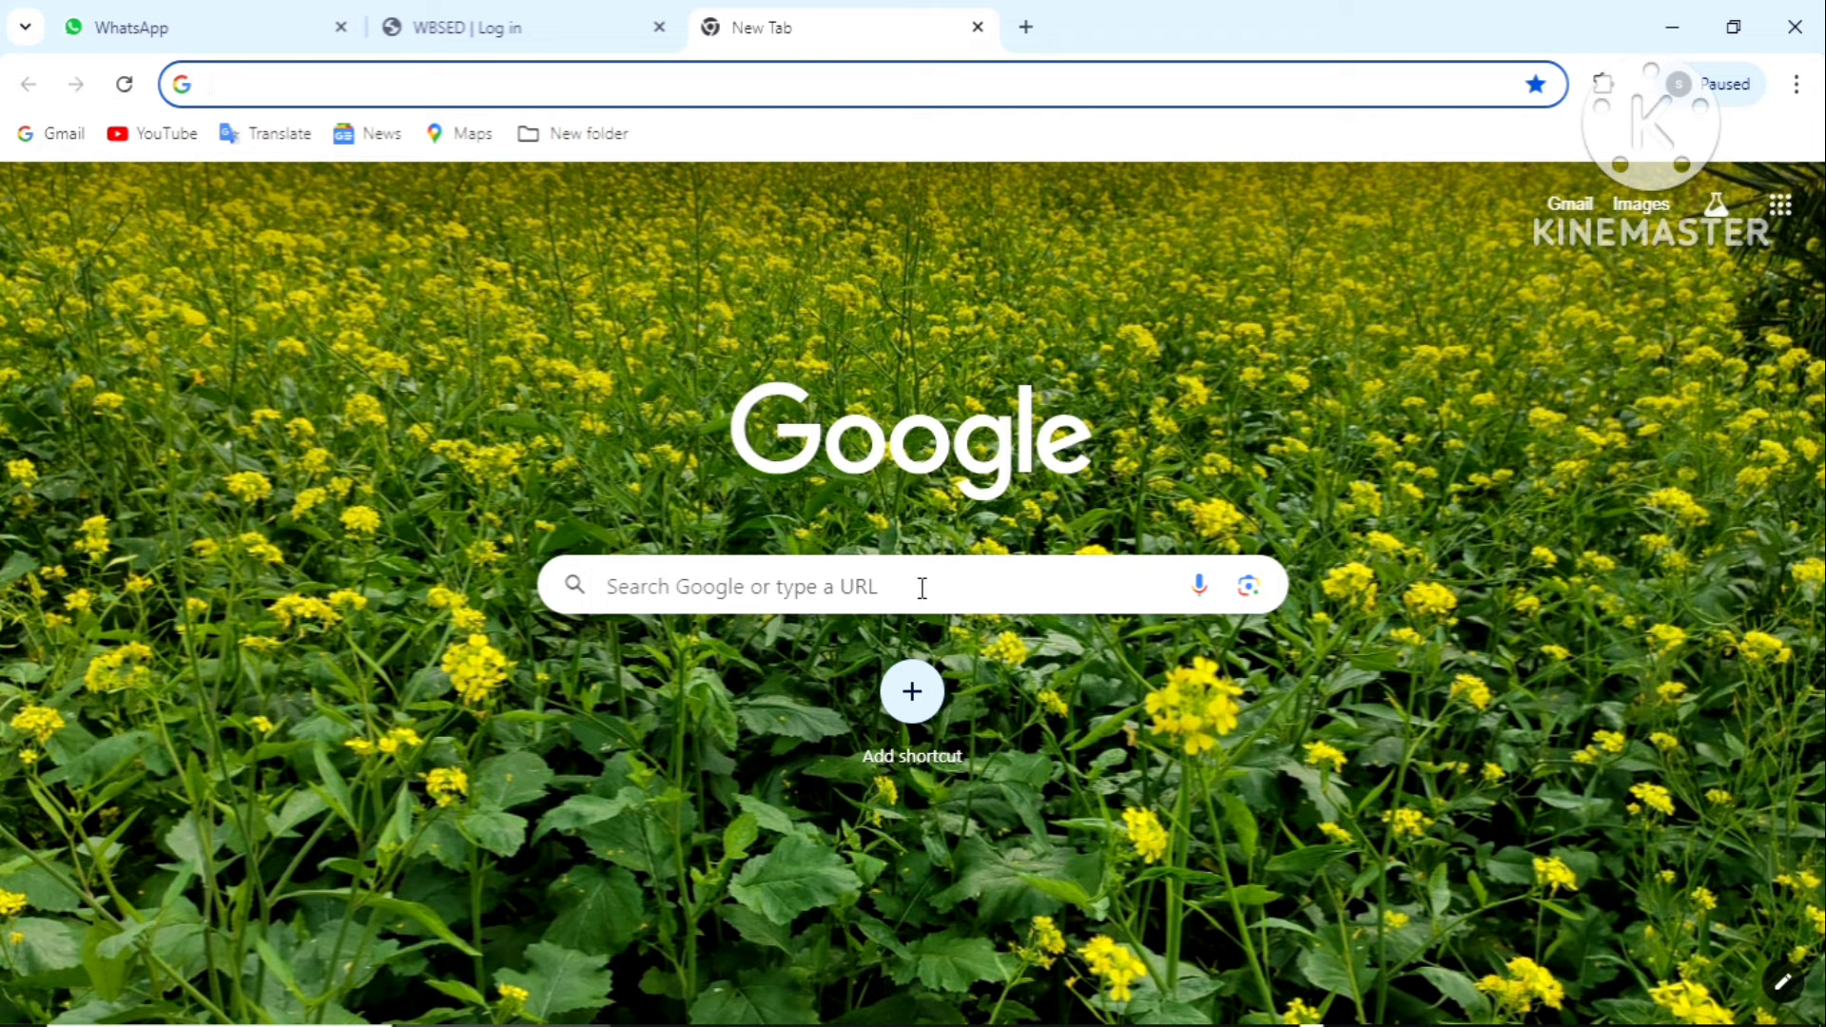
Open the schoolinfo.banglarshiksha.gov.in login page via the earlier Google search suggestion
click(921, 587)
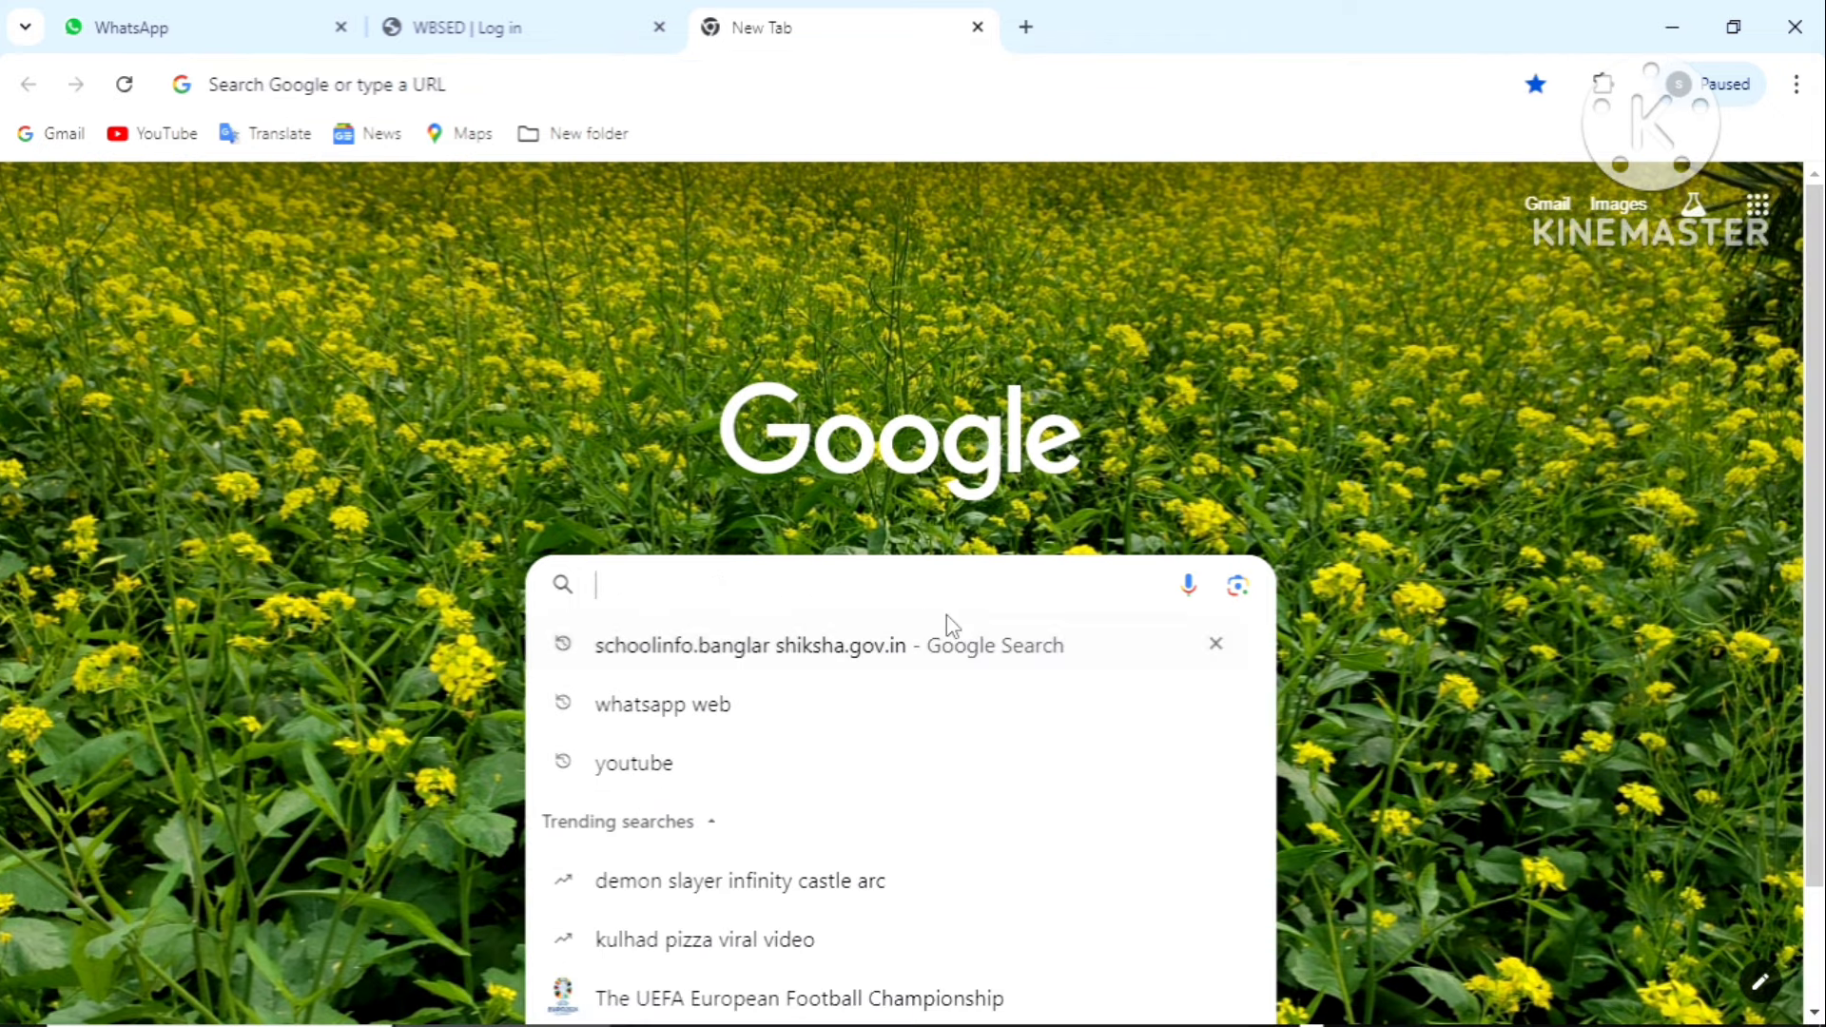
key(Down)
click(778, 647)
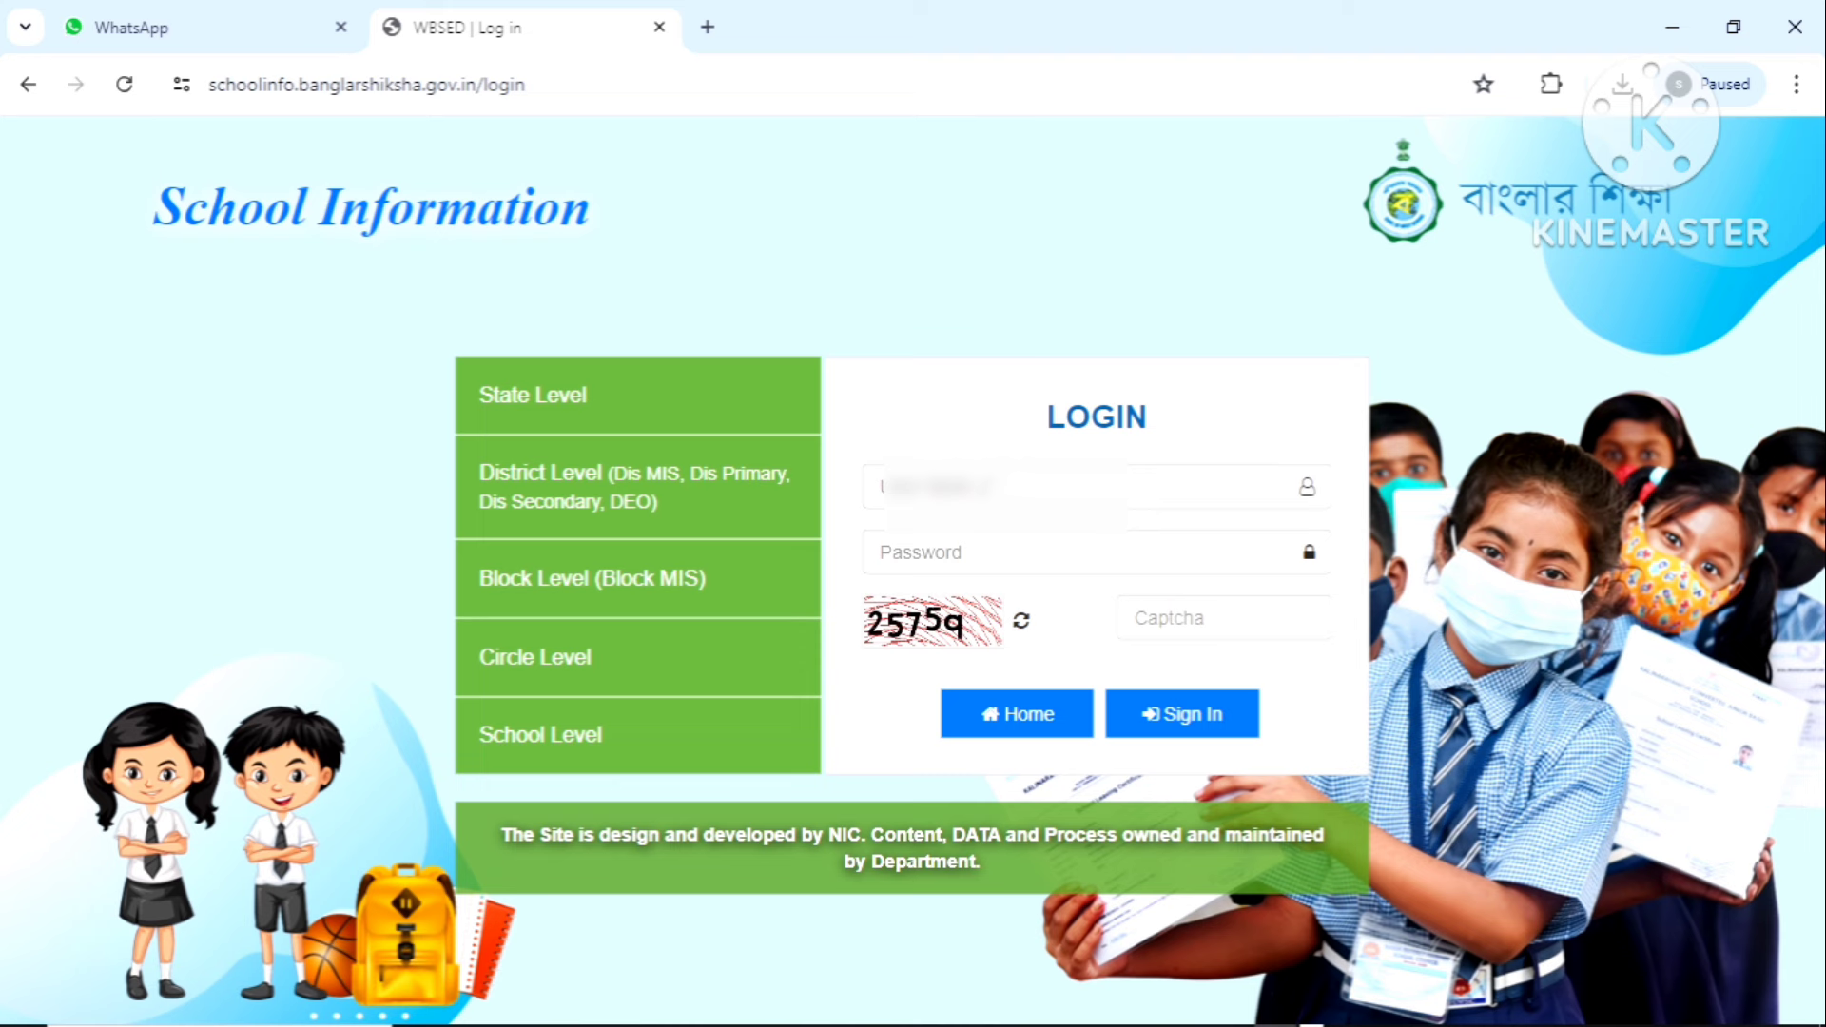
Sign in with the account password and the displayed captcha digits
click(983, 557)
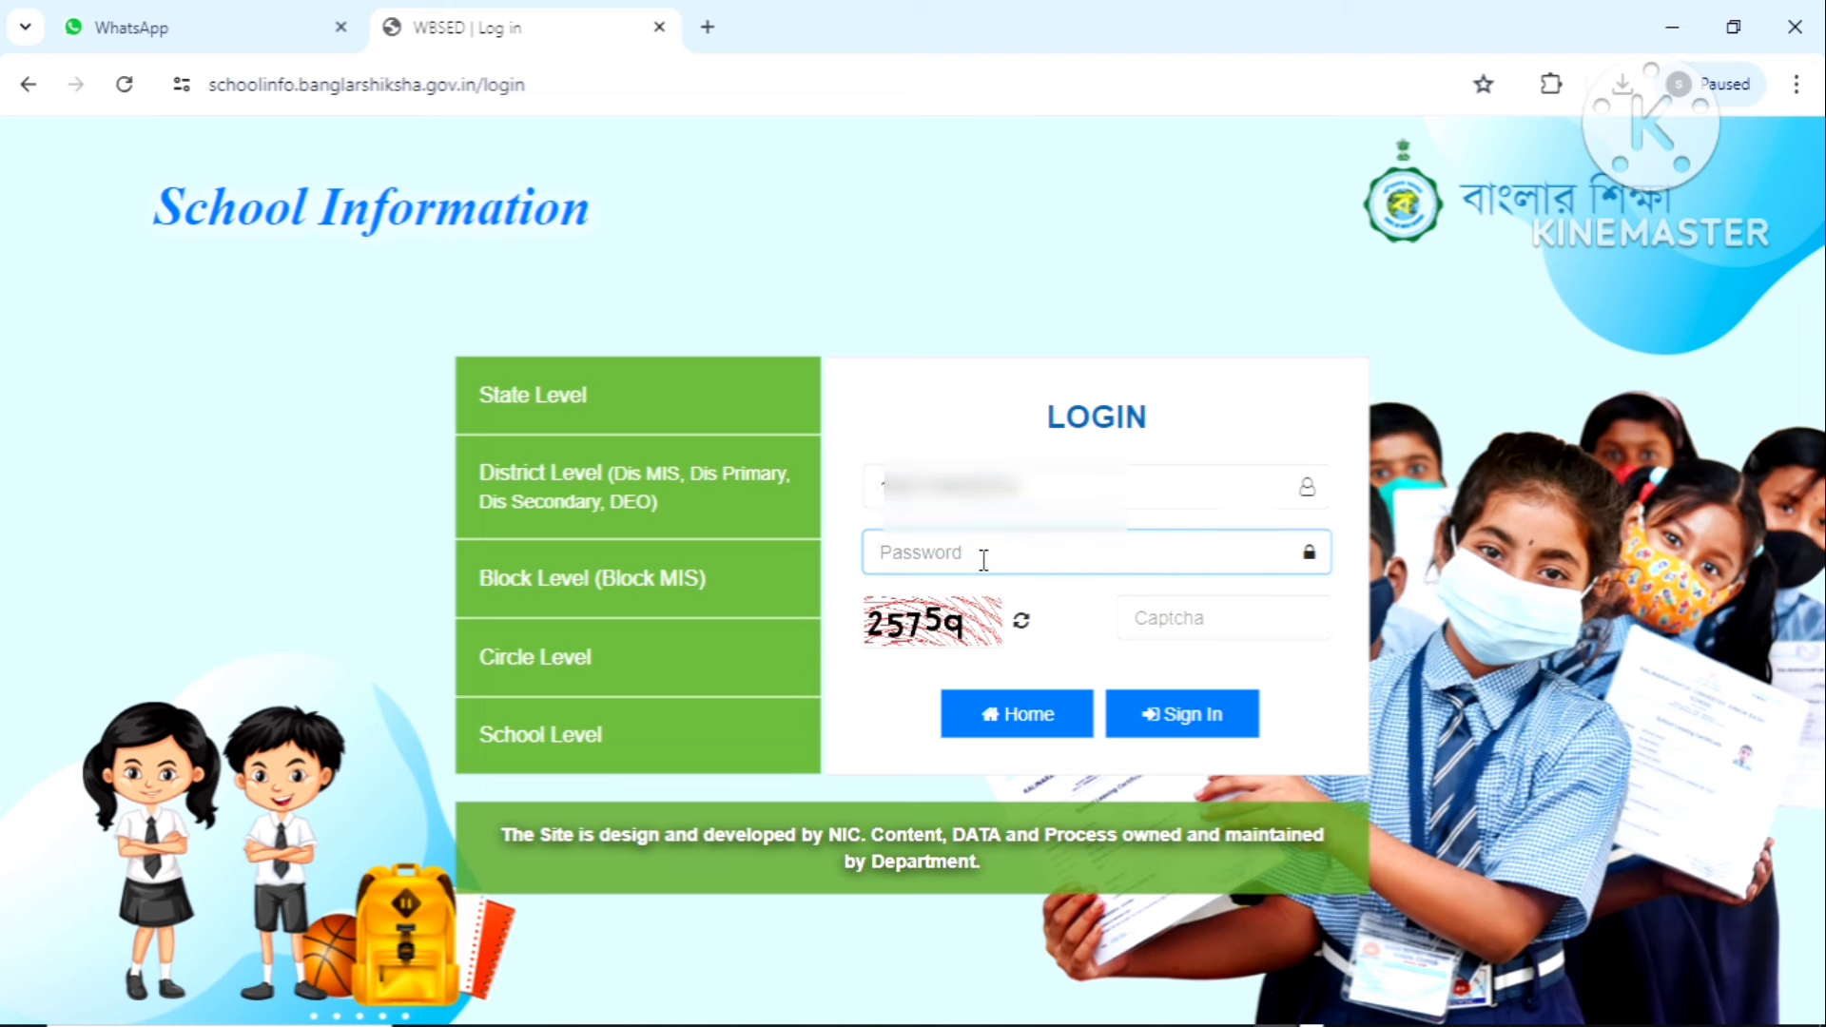
key(ctrl+v)
text(••••••)
text(*******)
click(1244, 617)
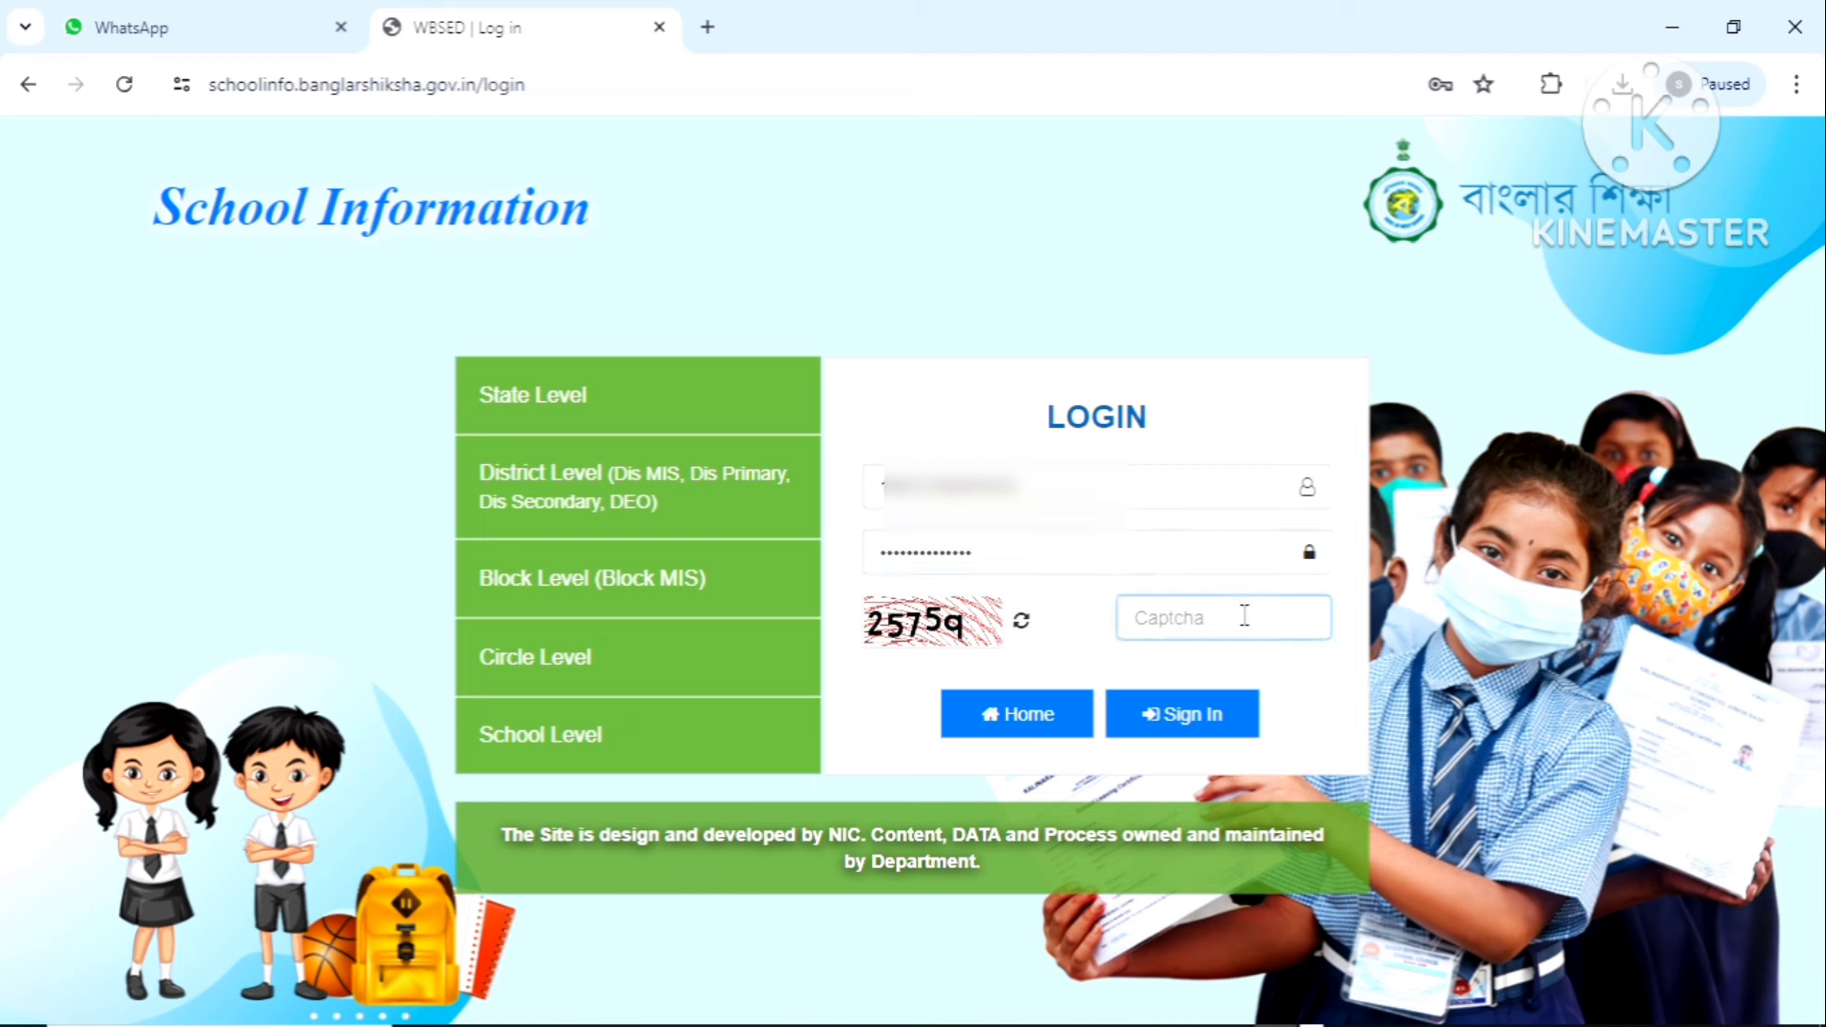
text(25759)
click(1202, 728)
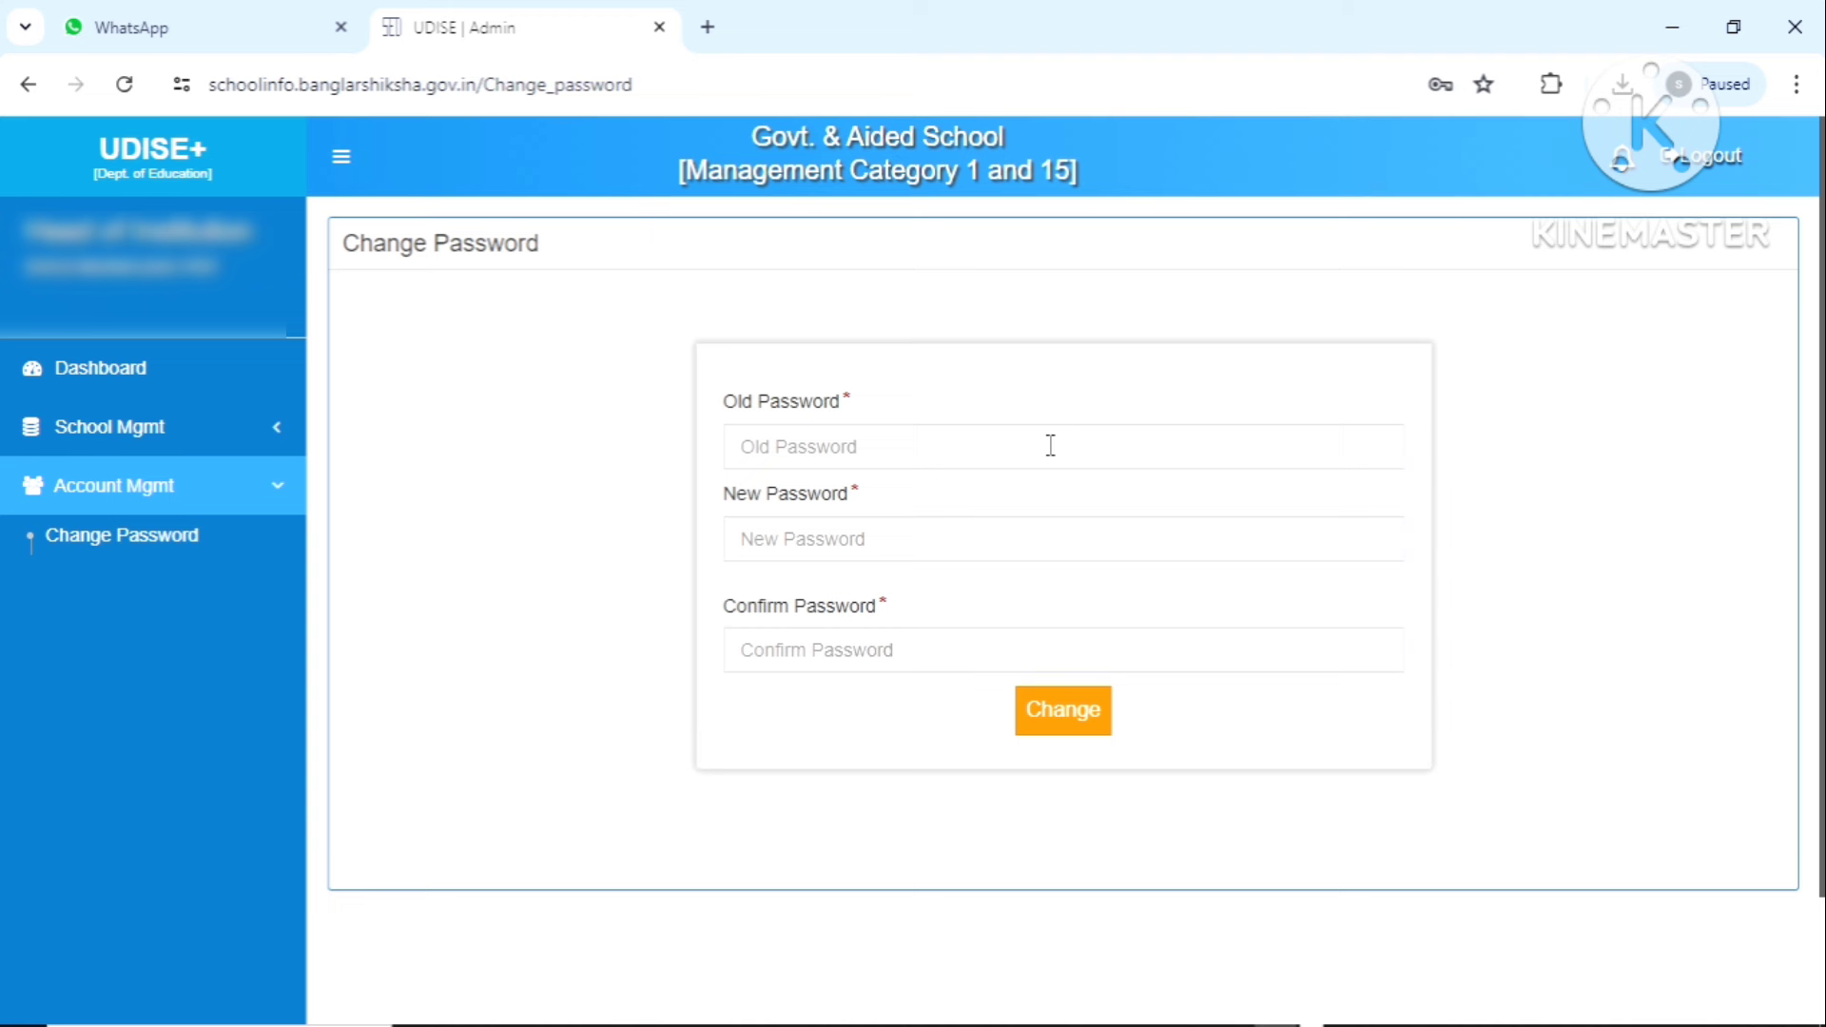
Enter the current password, the new password and its confirmation, then submit the change
click(1051, 446)
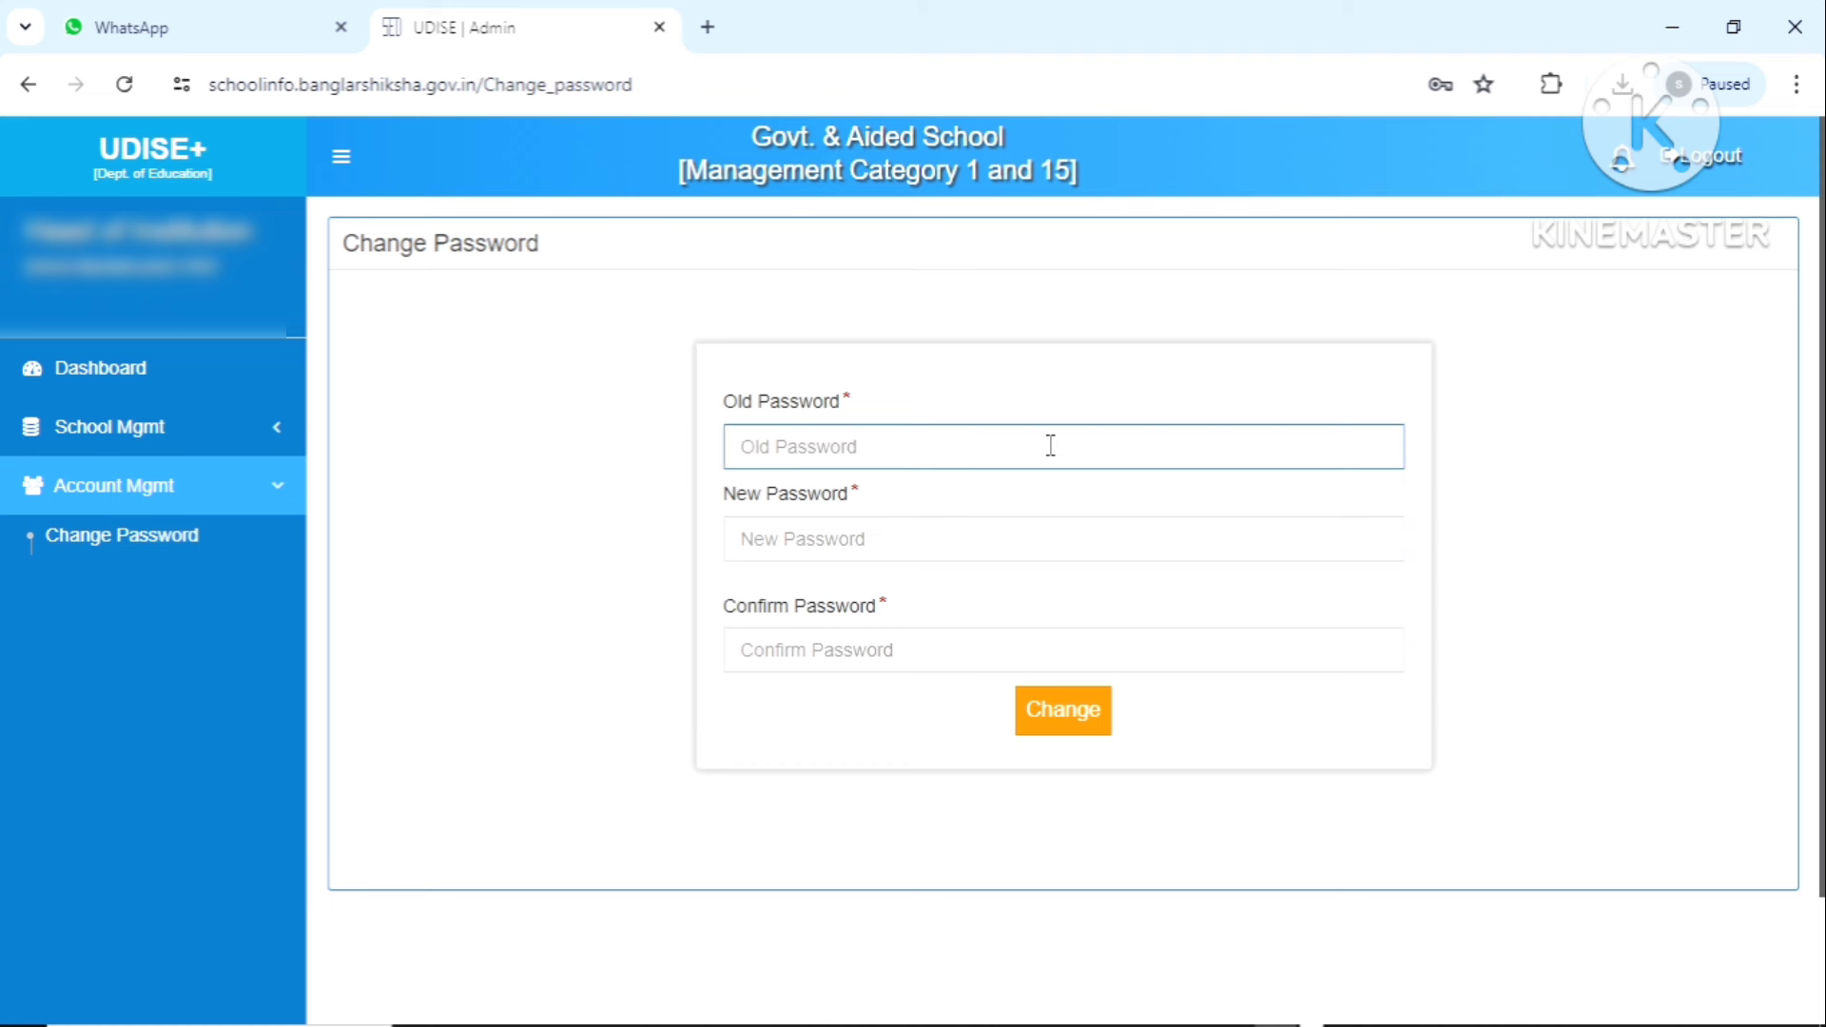
text(1)
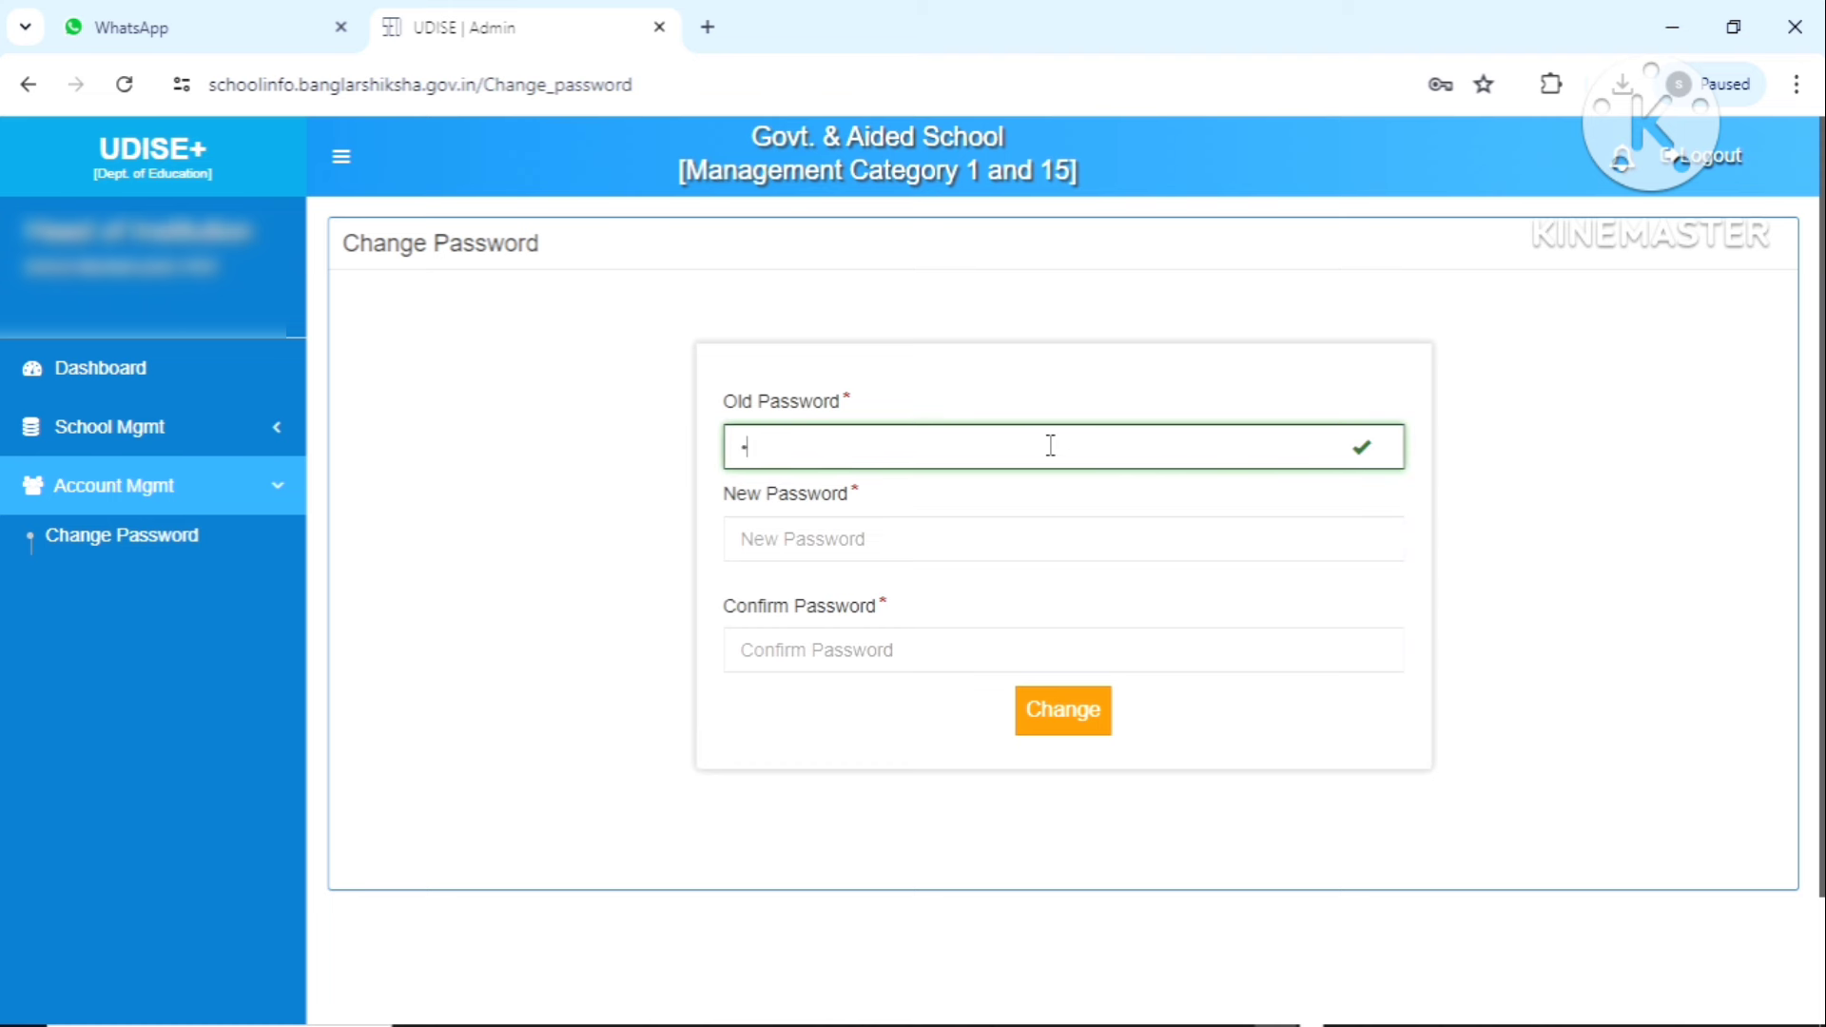
key(ctrl+v)
click(877, 543)
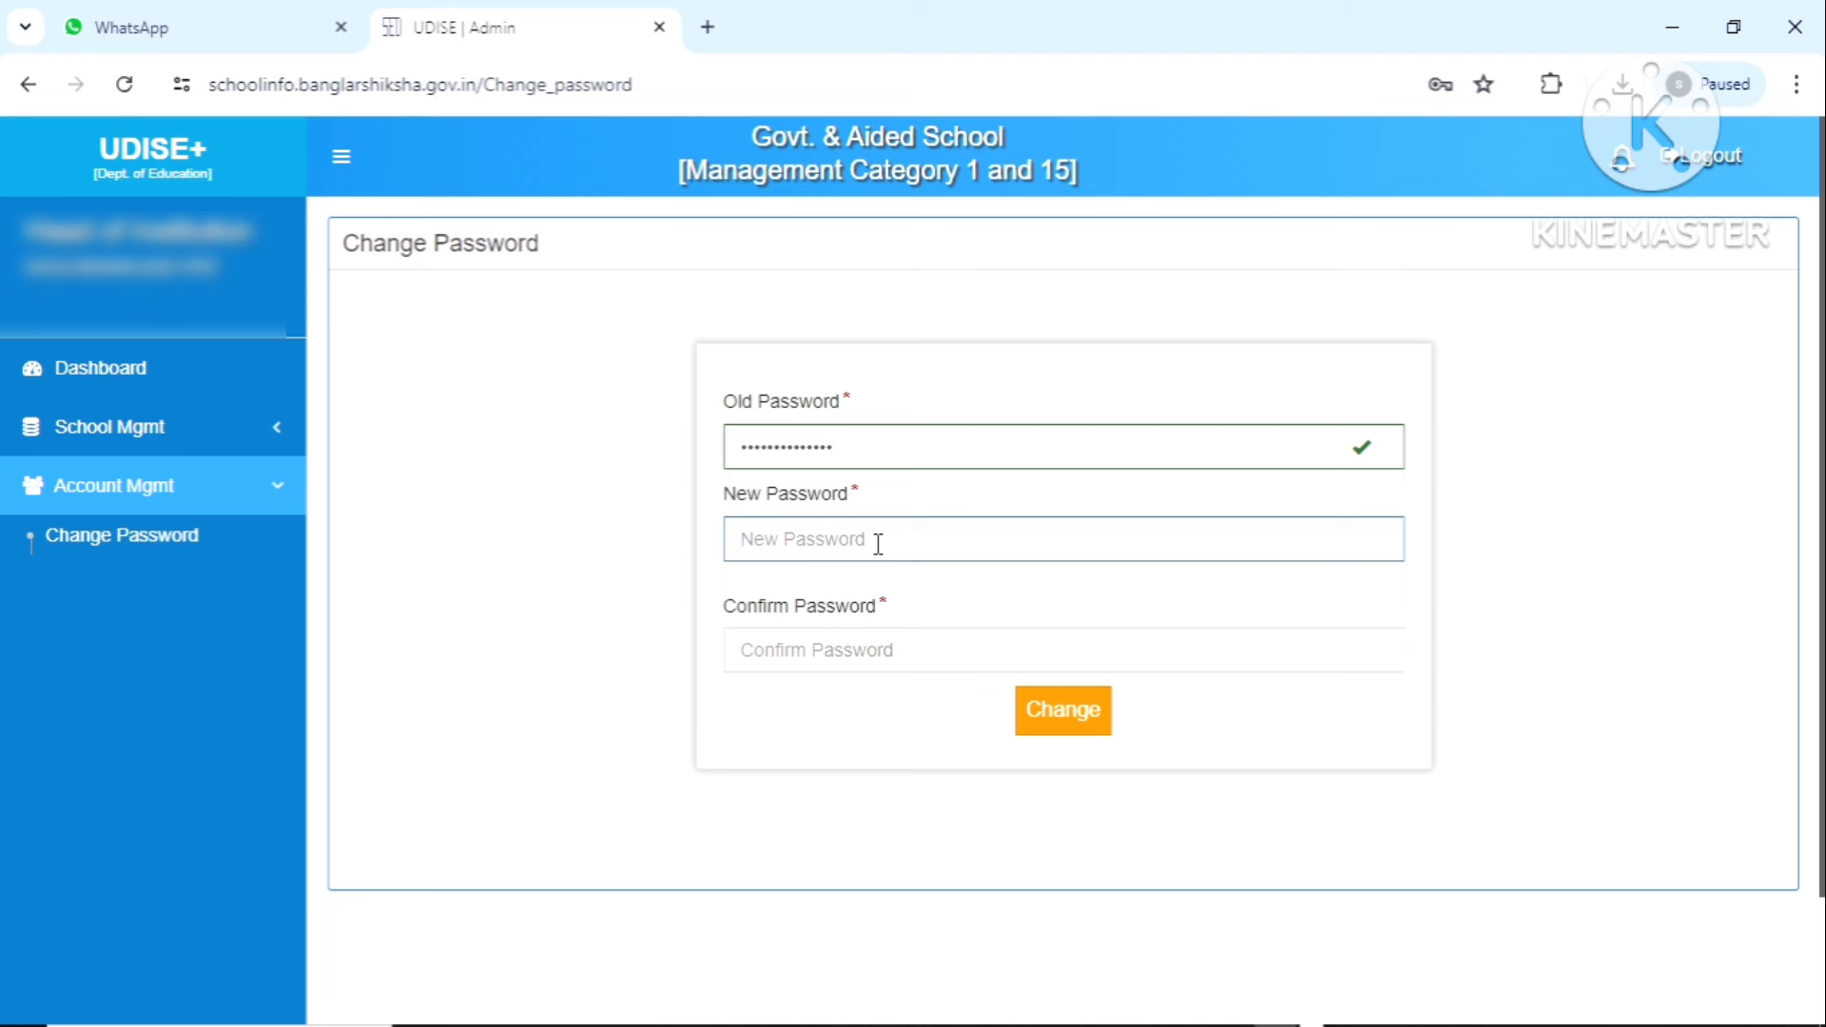
key(ctrl+v)
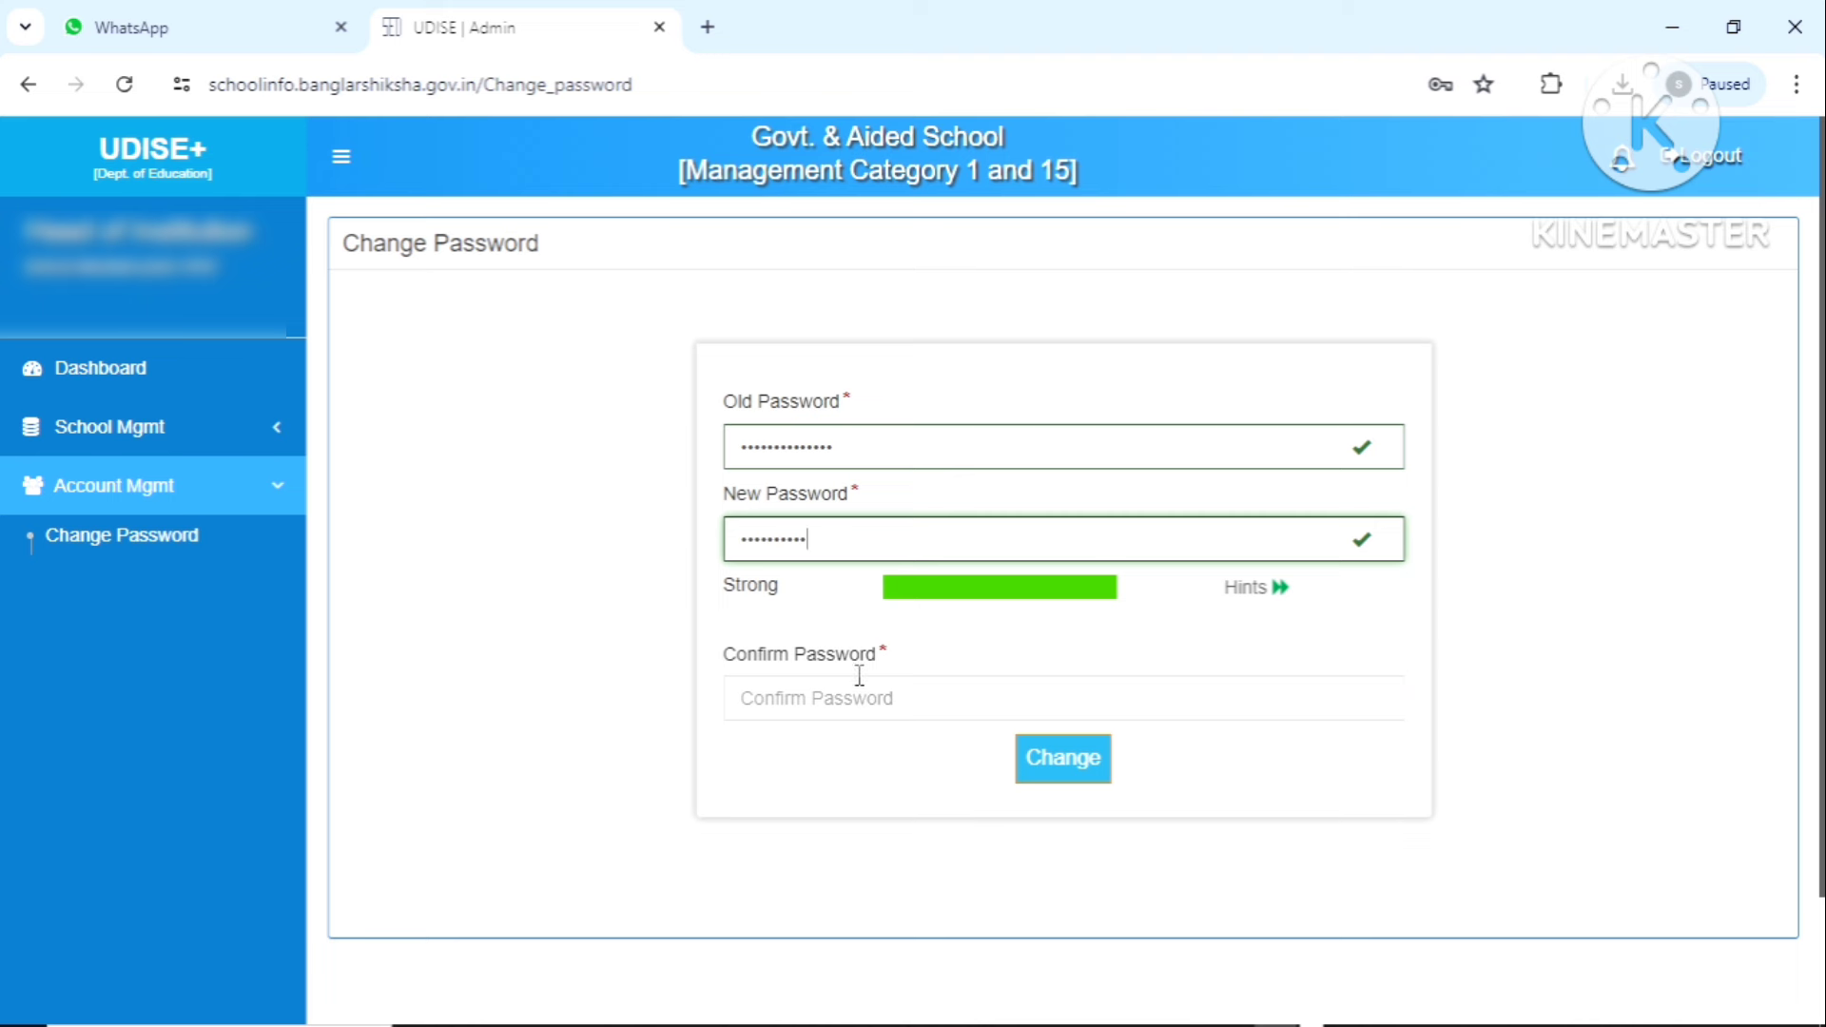
click(839, 705)
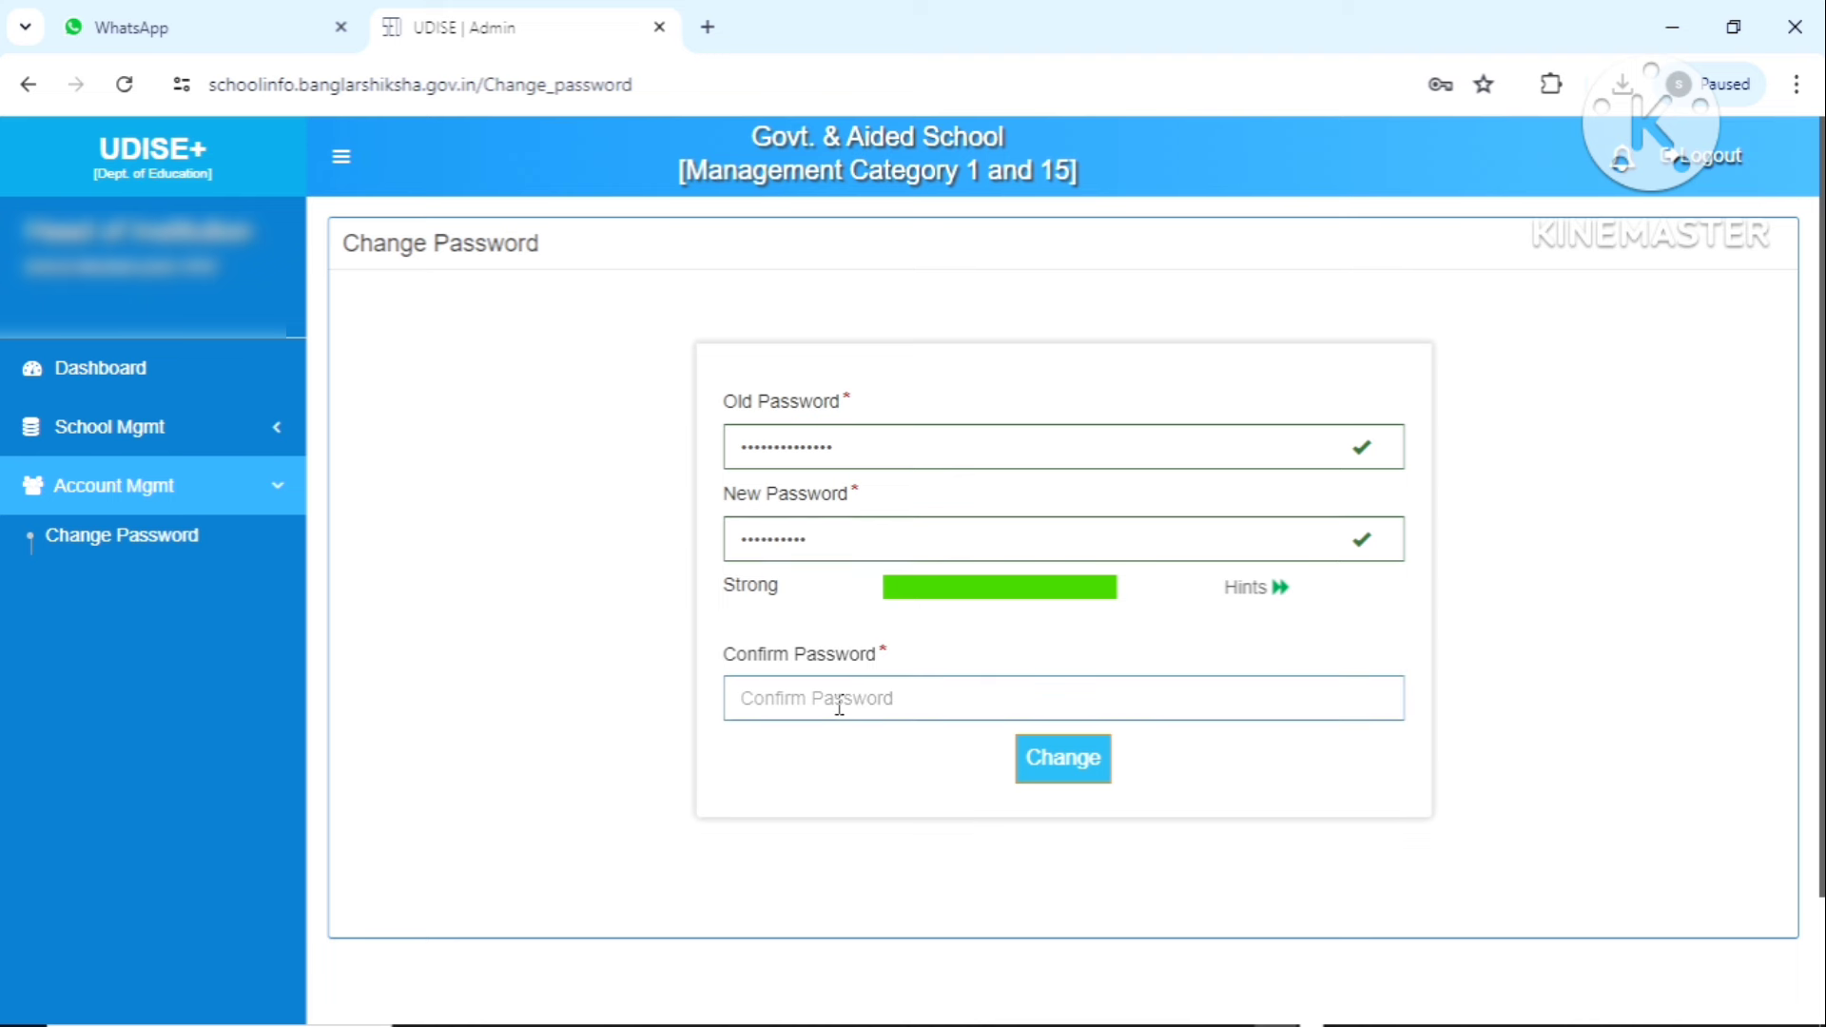
text(••••••••••)
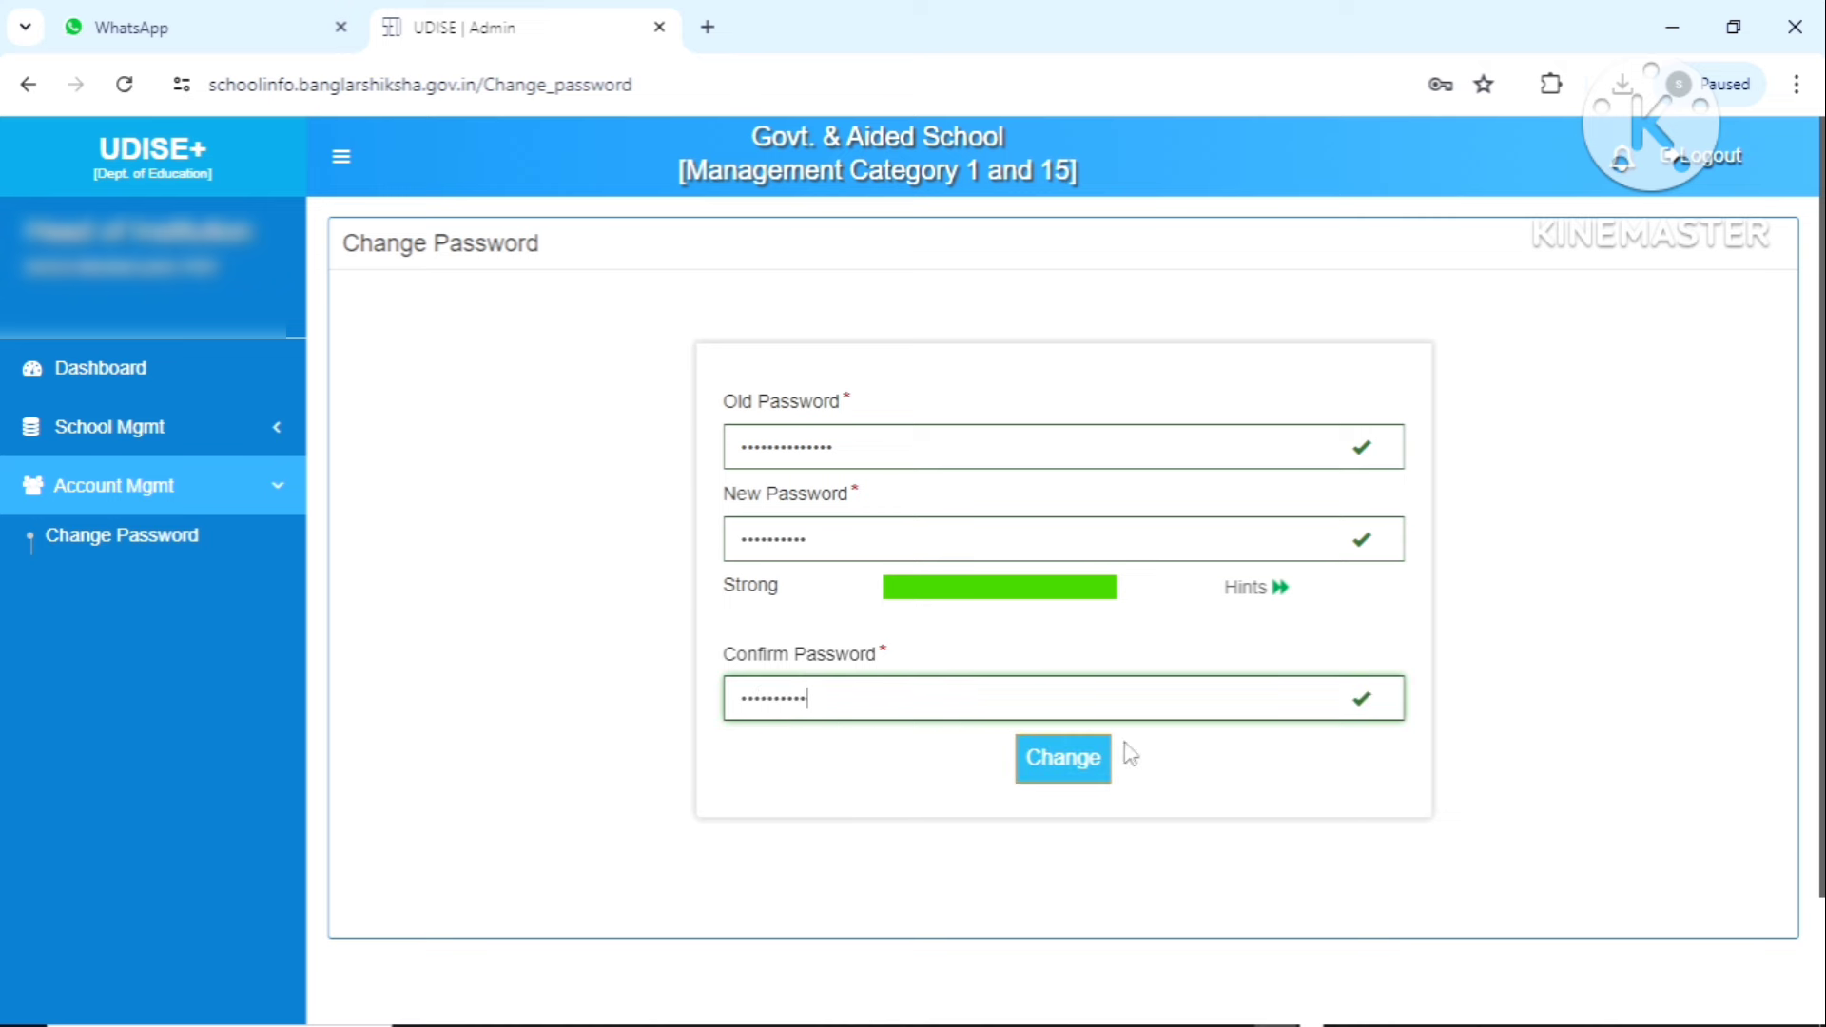
click(1068, 773)
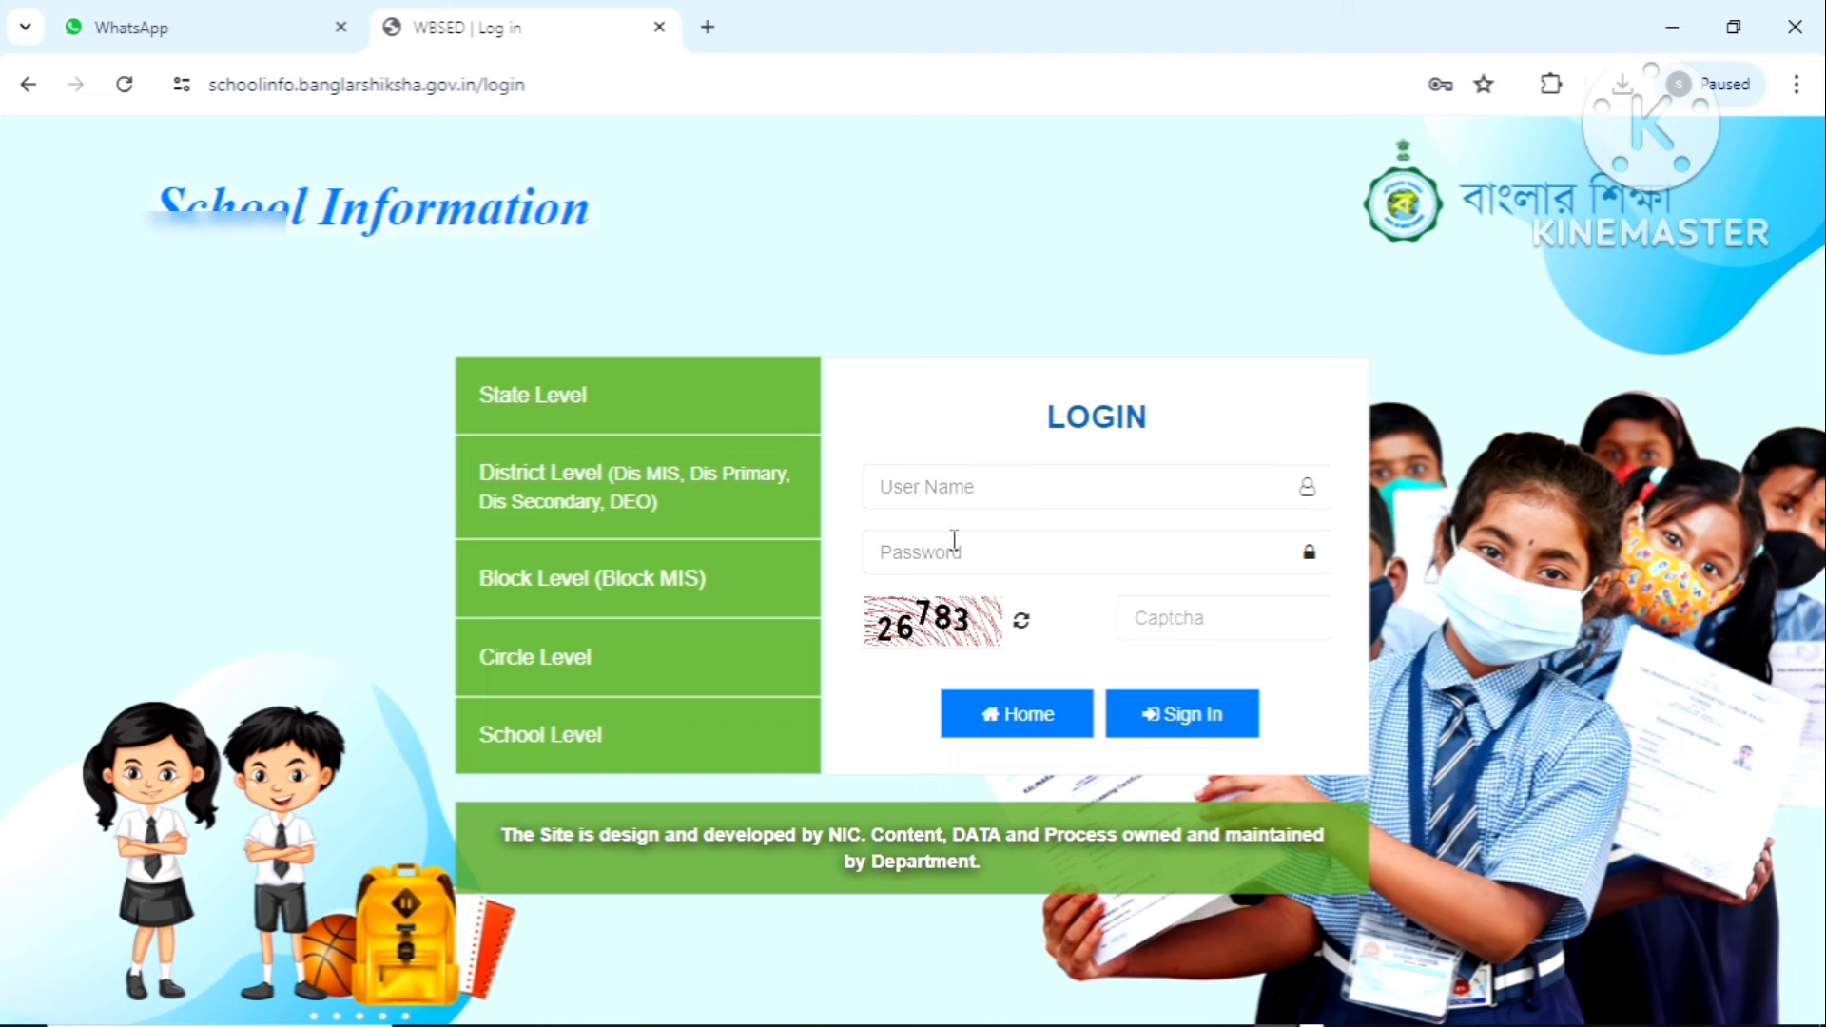
Fill in the user name and sign back in with the new password
click(992, 487)
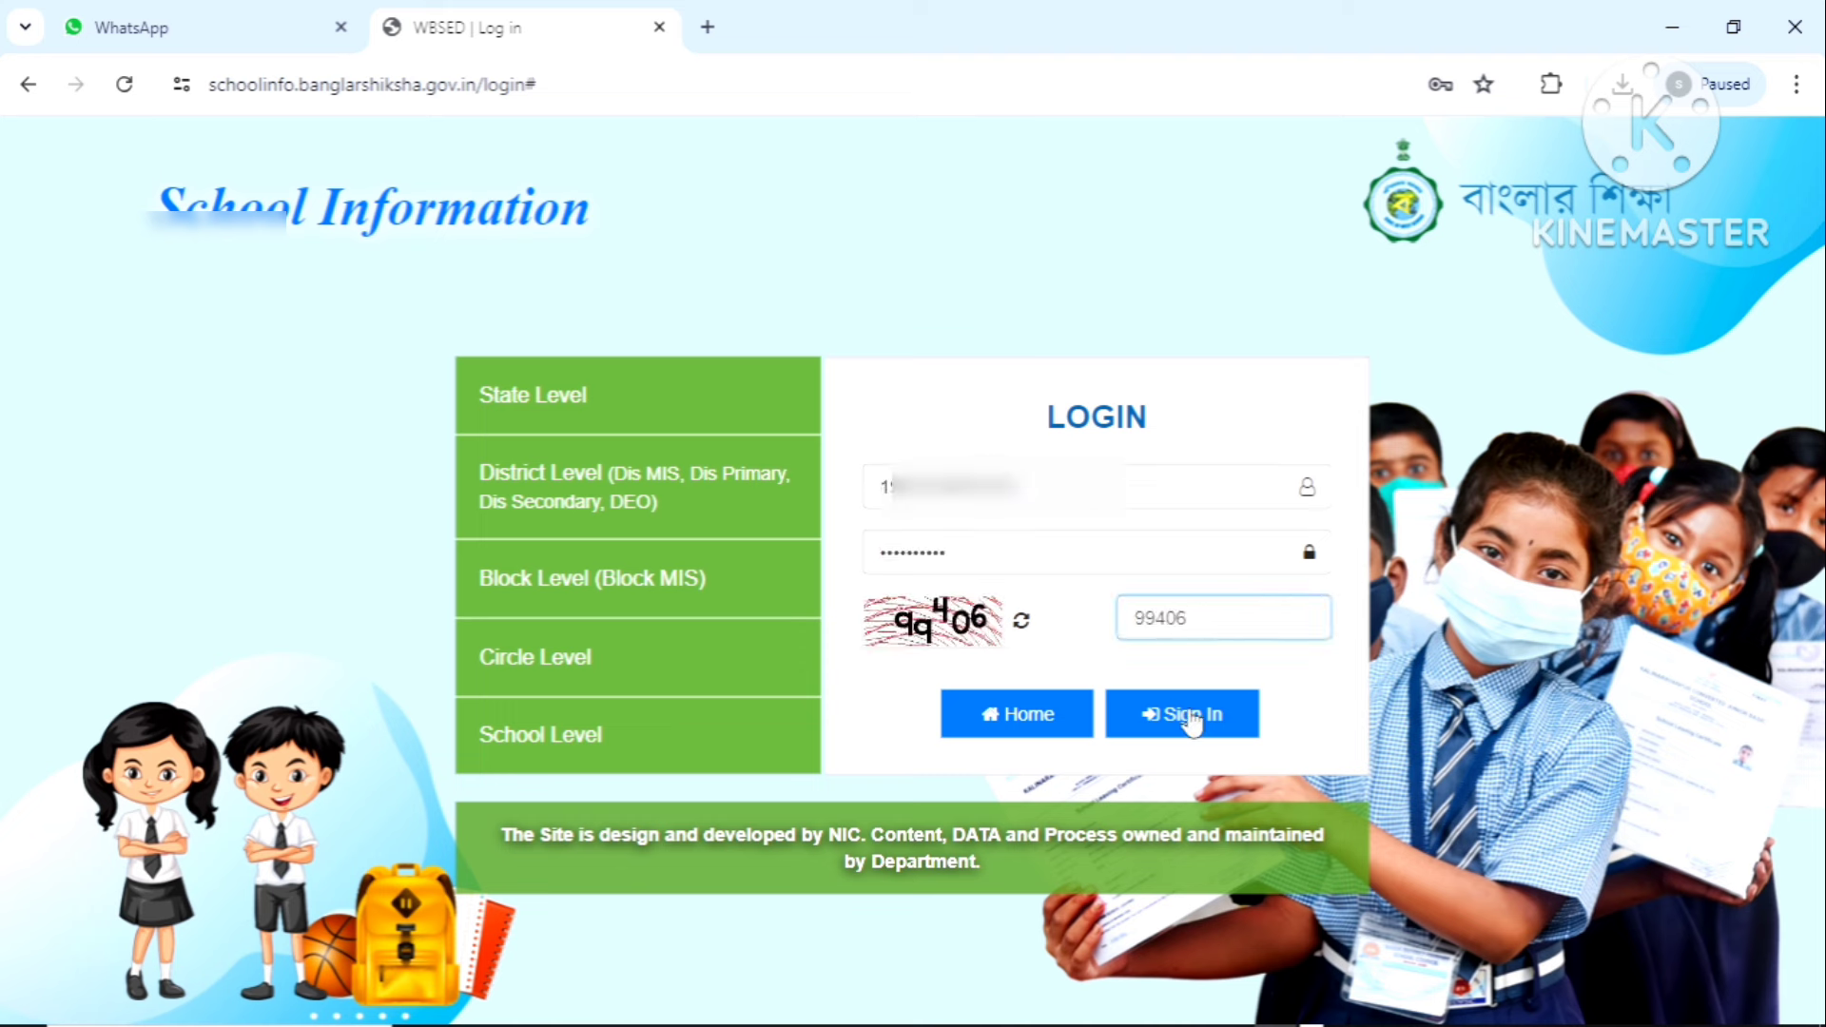
click(1191, 720)
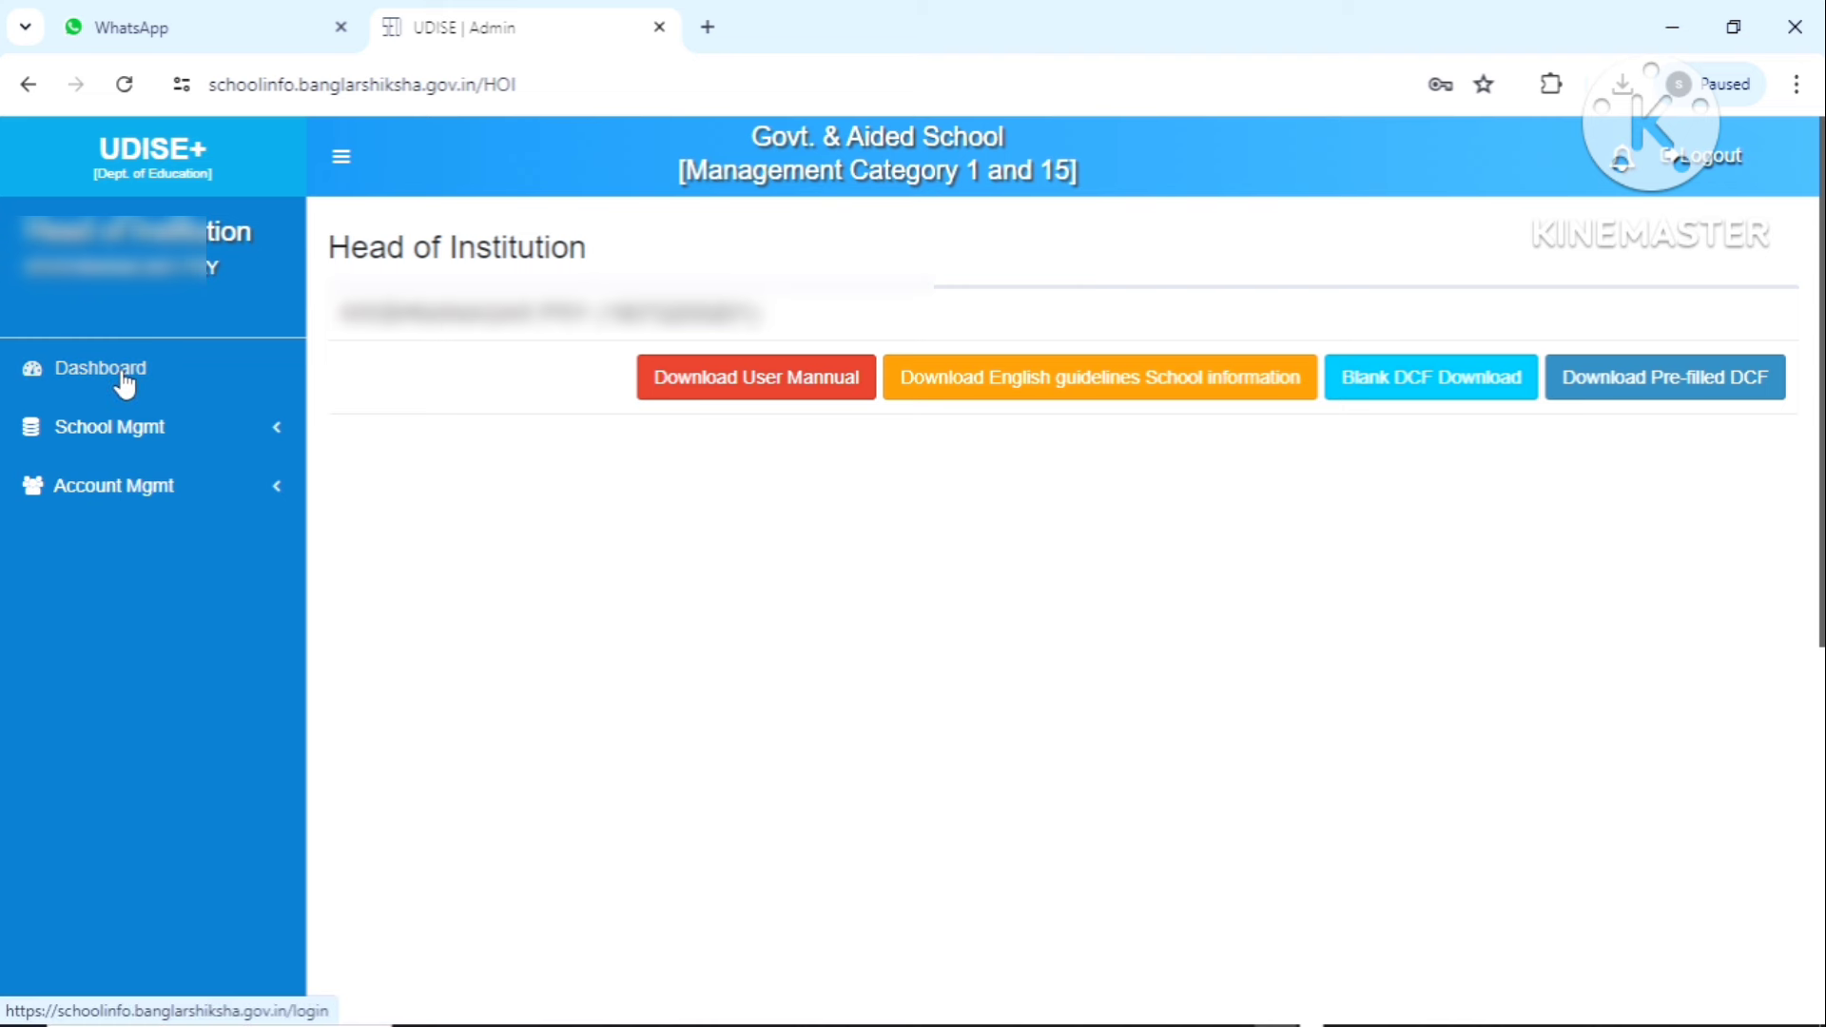
Open UDISE+ under School Mgmt and review the Section 1A–3 status table
click(170, 437)
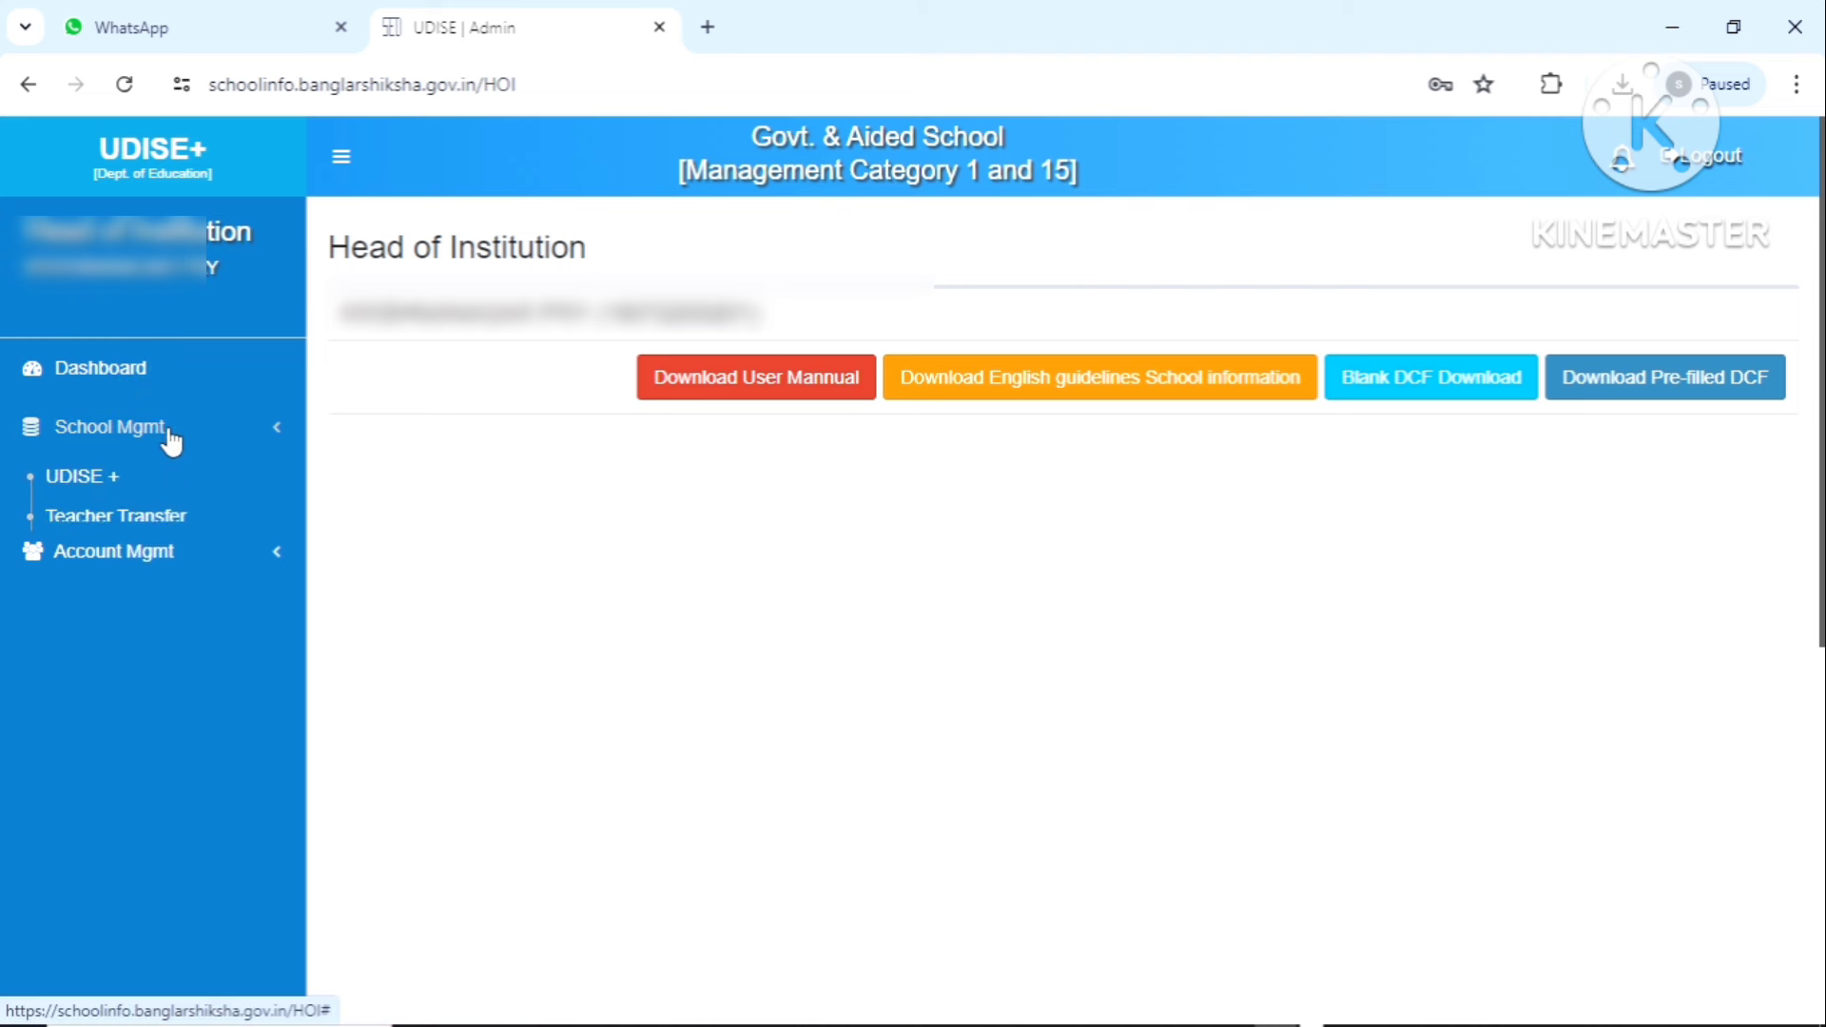
click(111, 483)
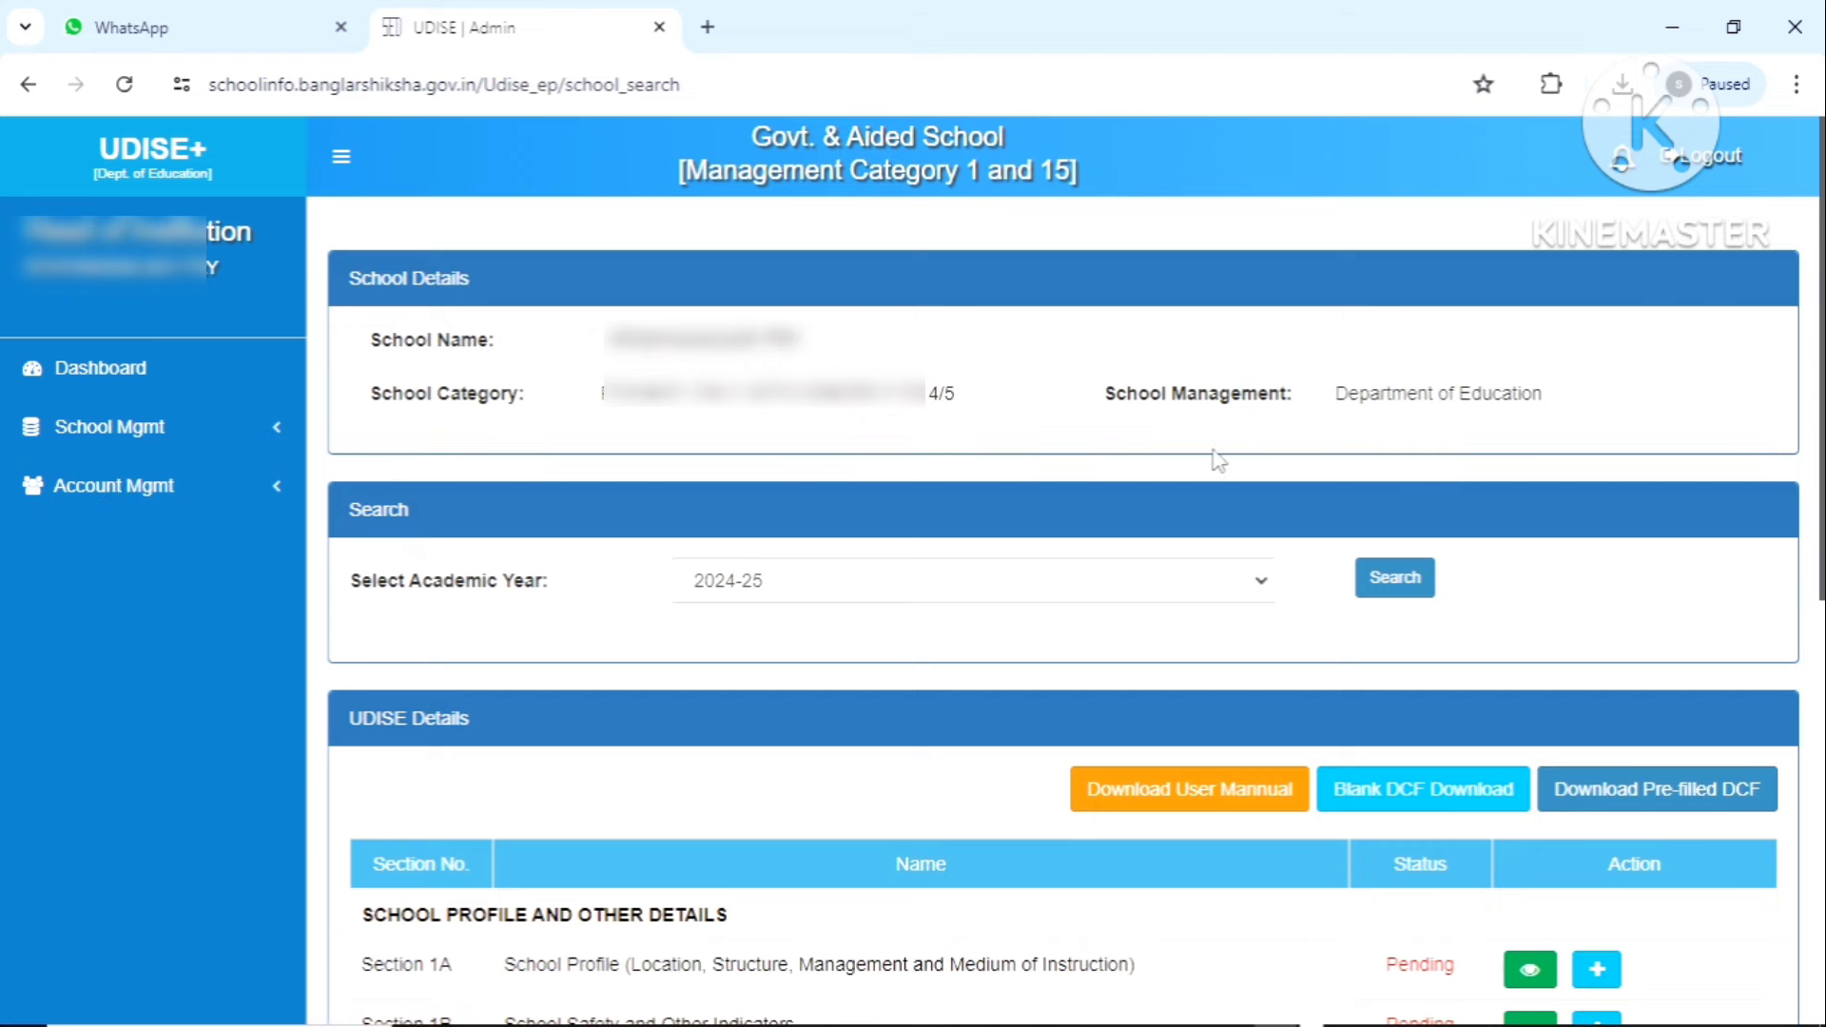
scroll(1218, 460, down, 2)
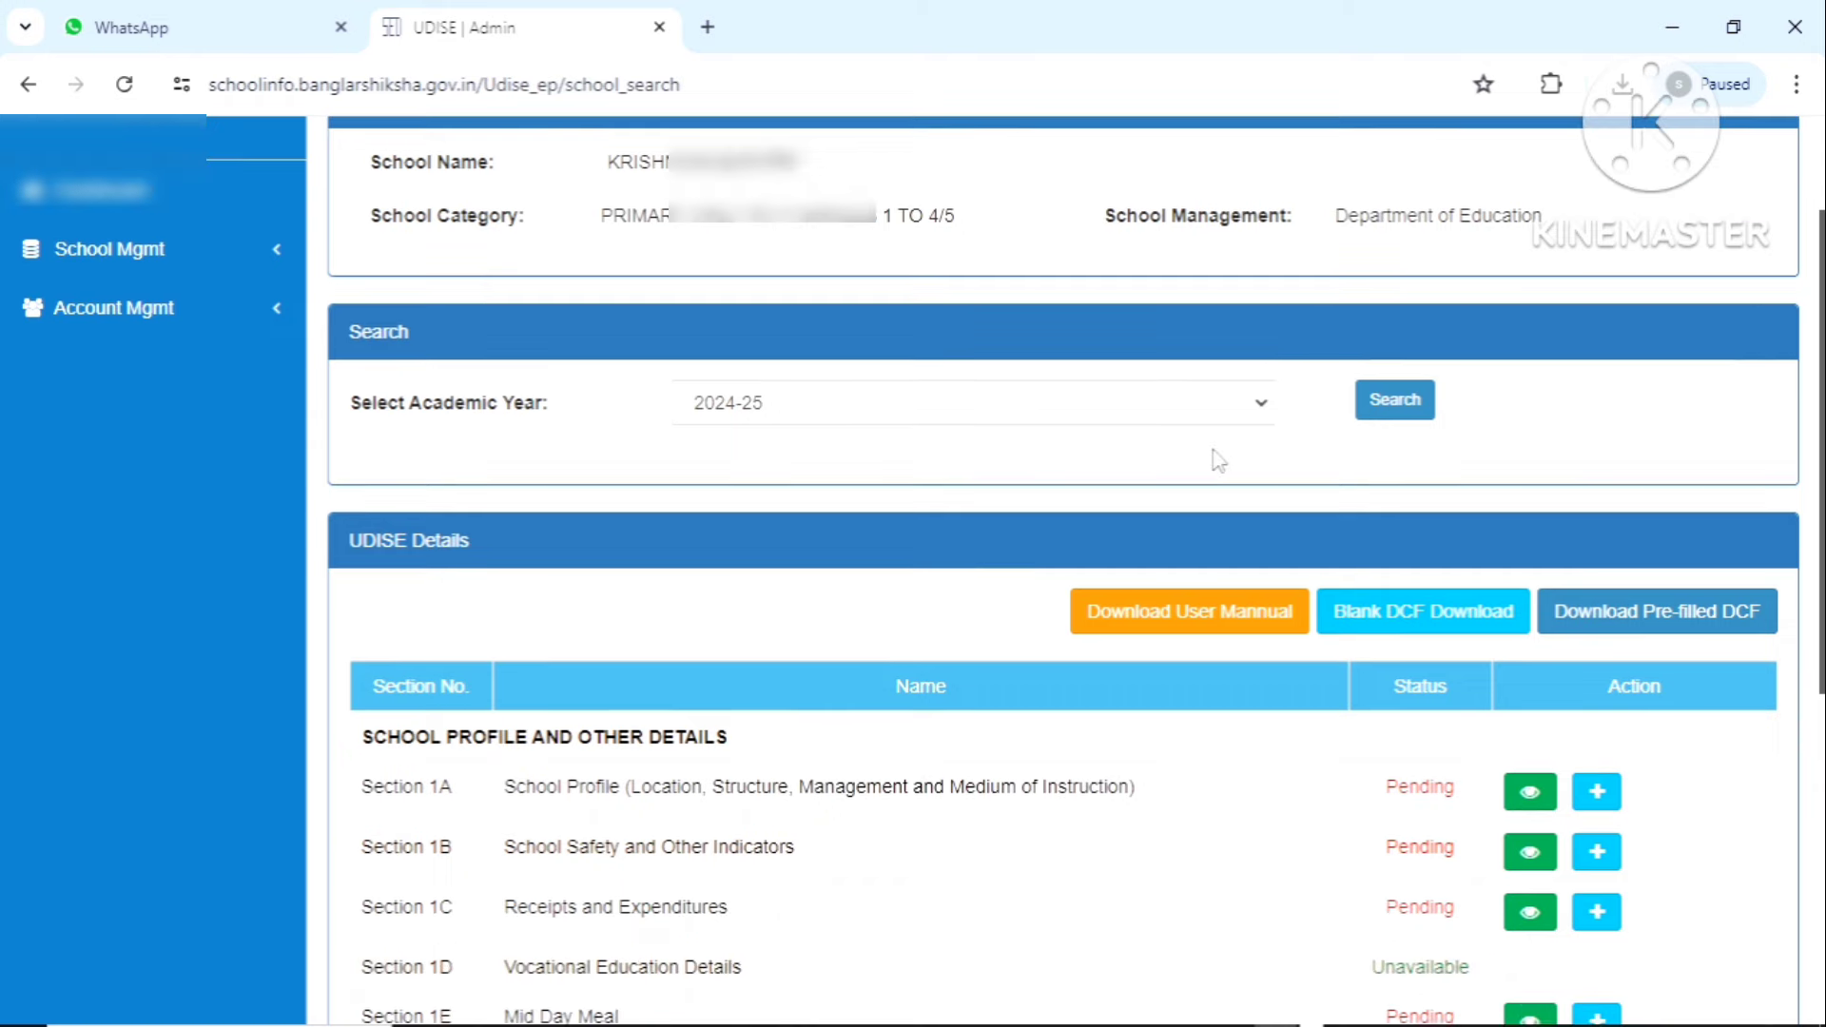
scroll(1218, 460, down, 3)
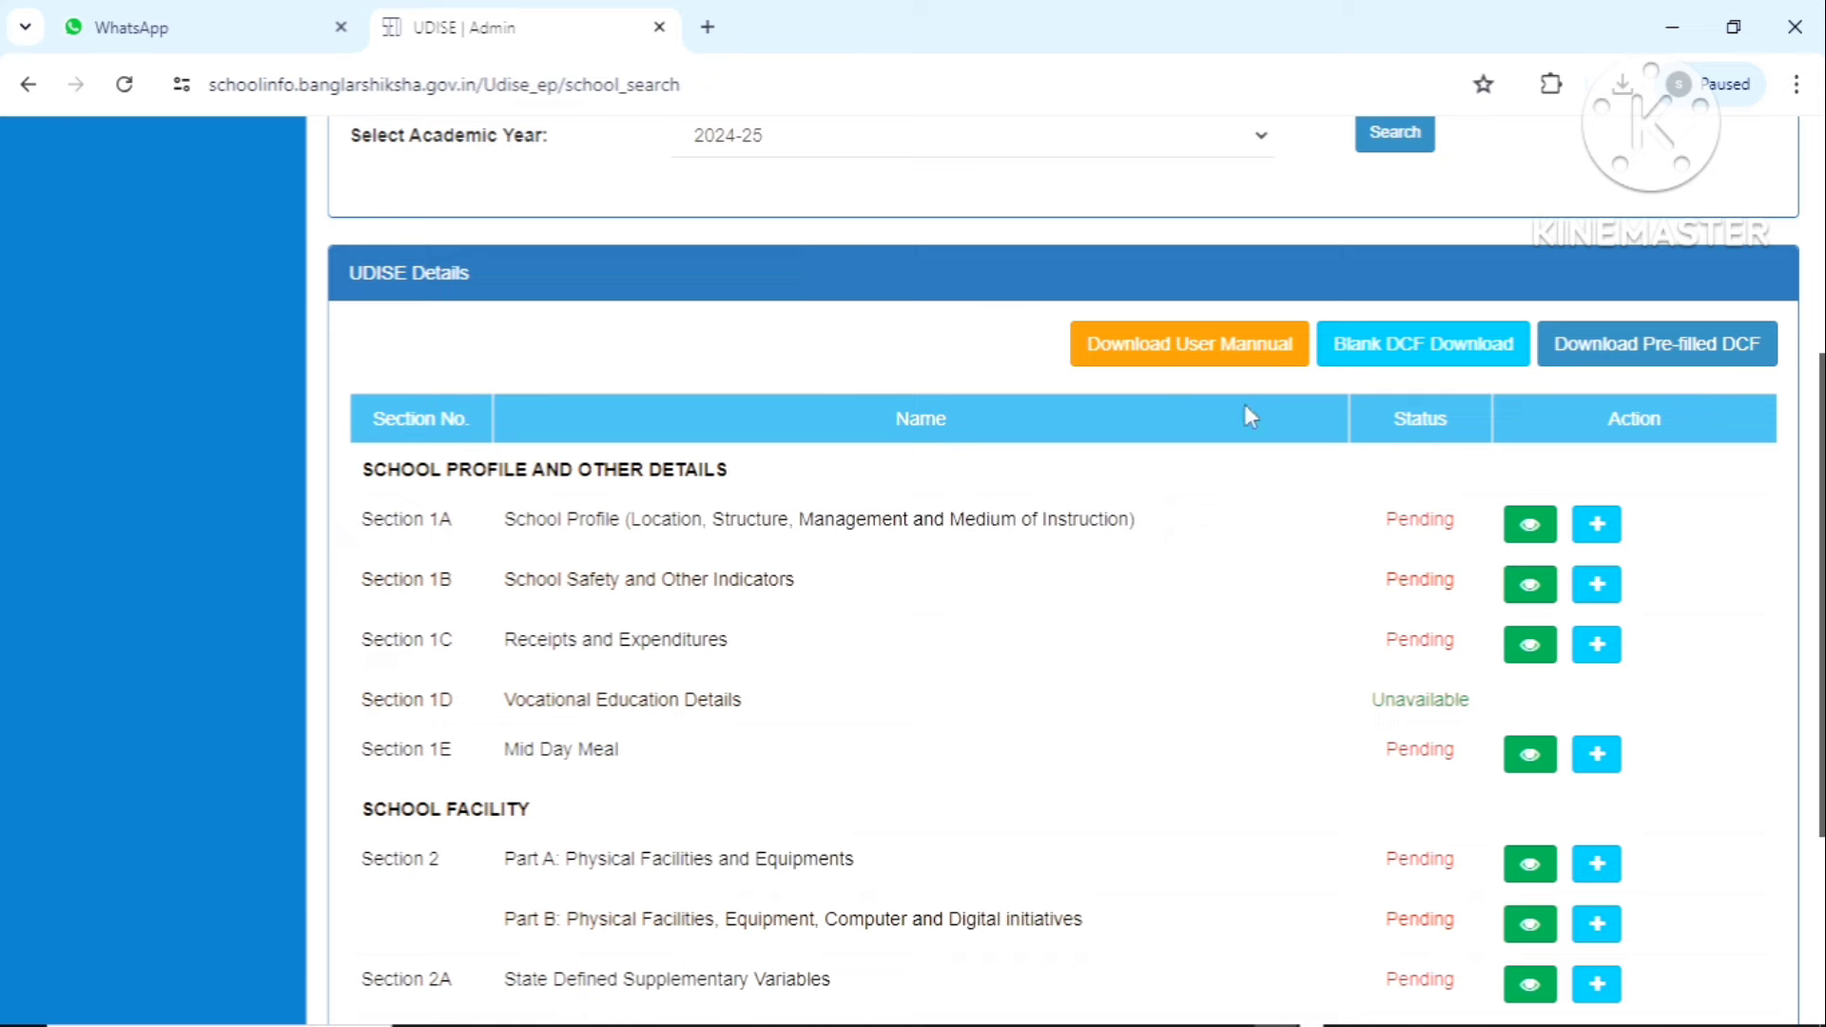
scroll(1427, 470, down, 2)
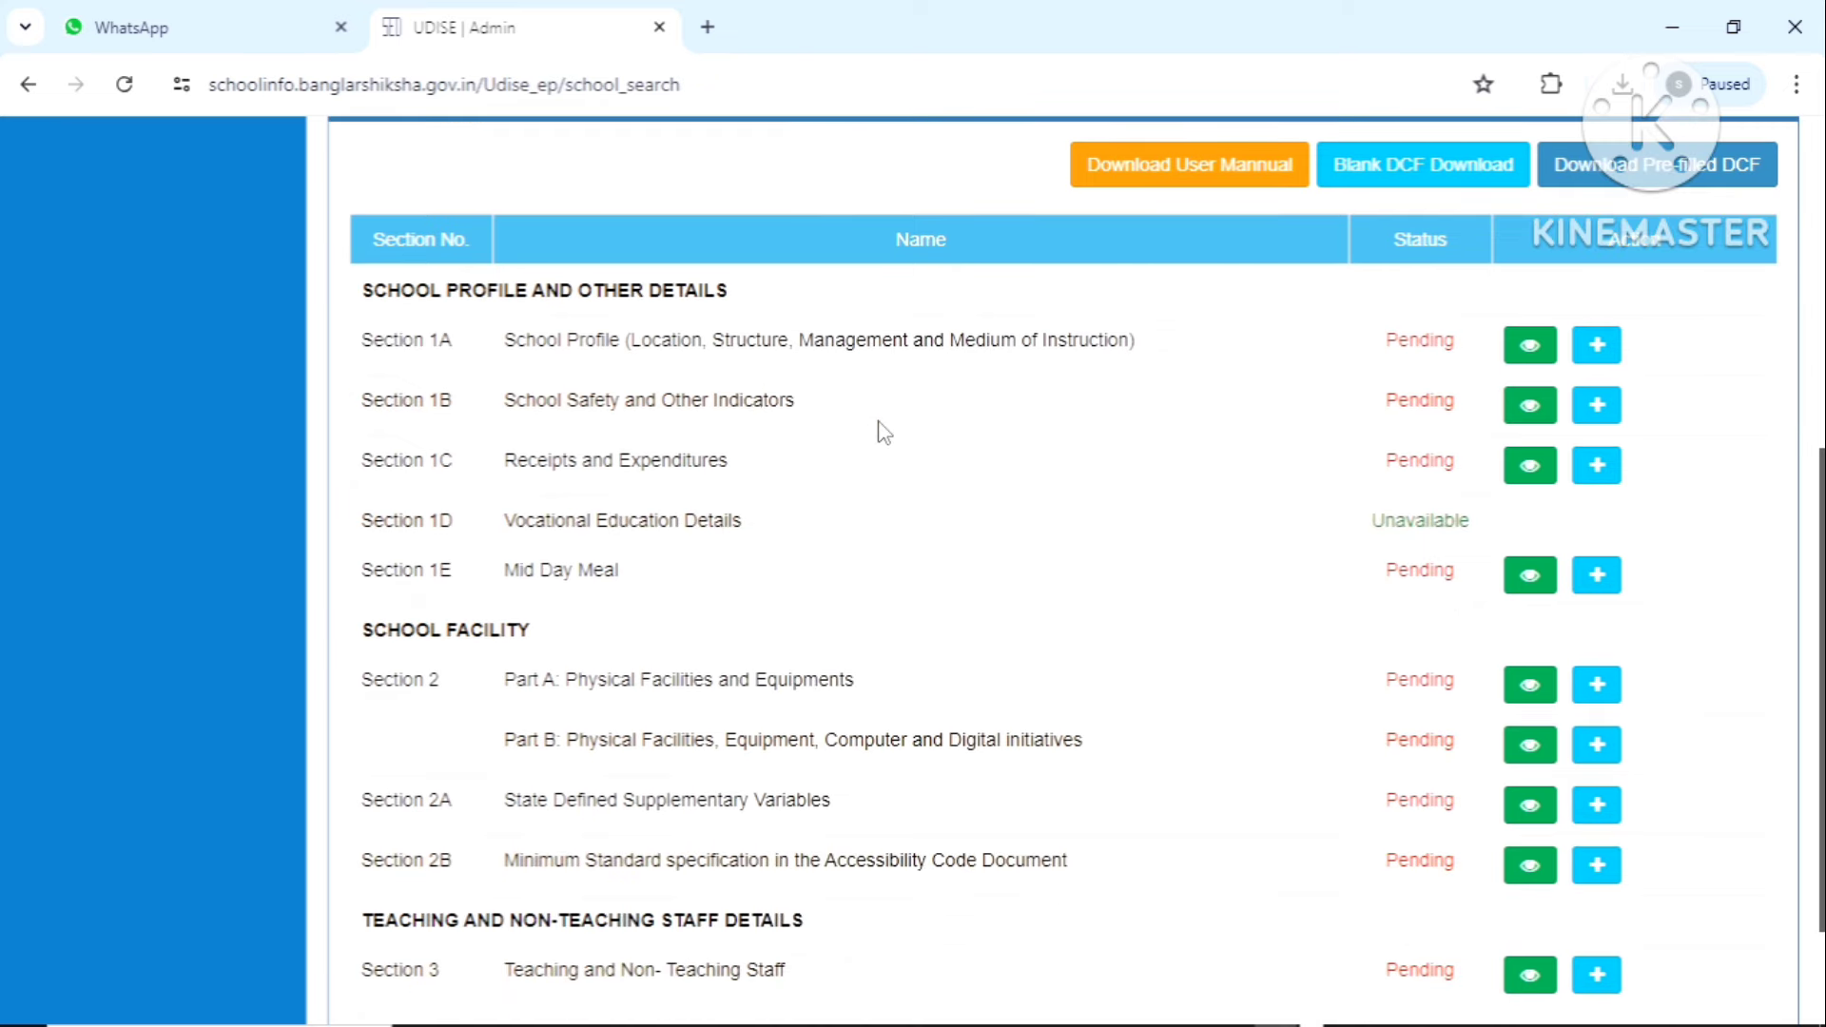
scroll(883, 433, up, 1)
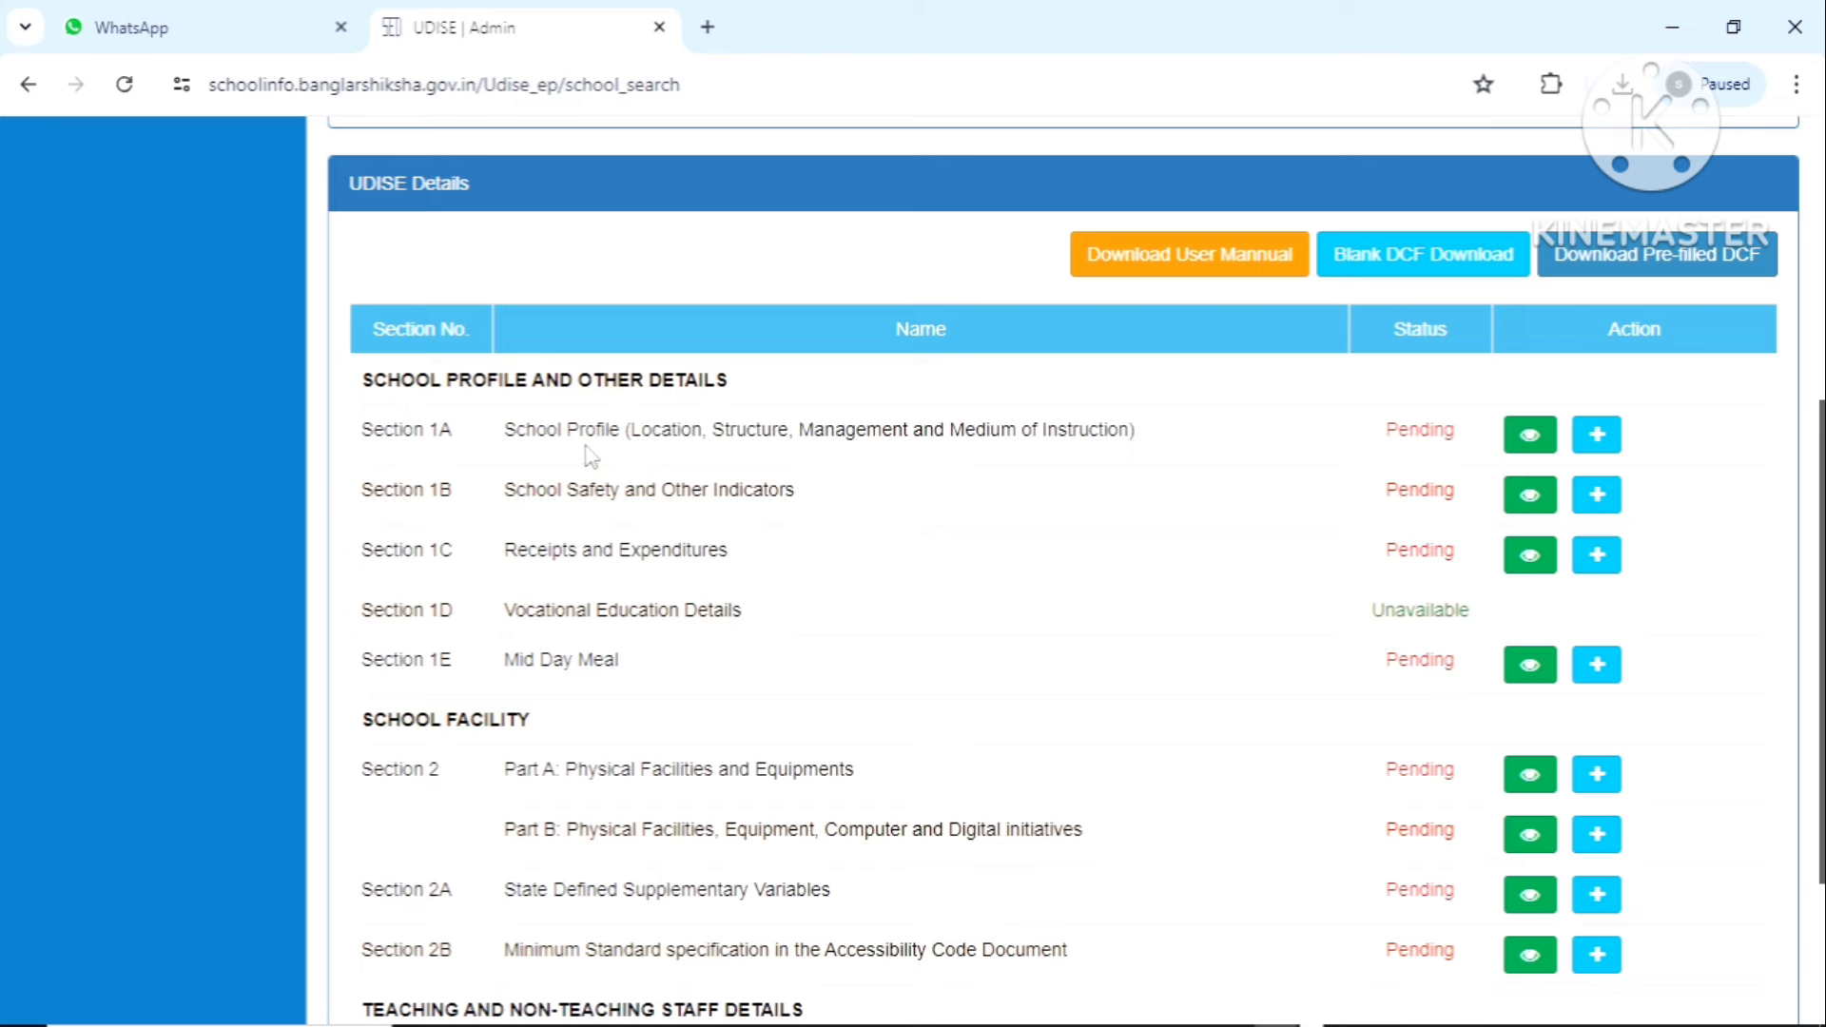
scroll(877, 590, down, 1)
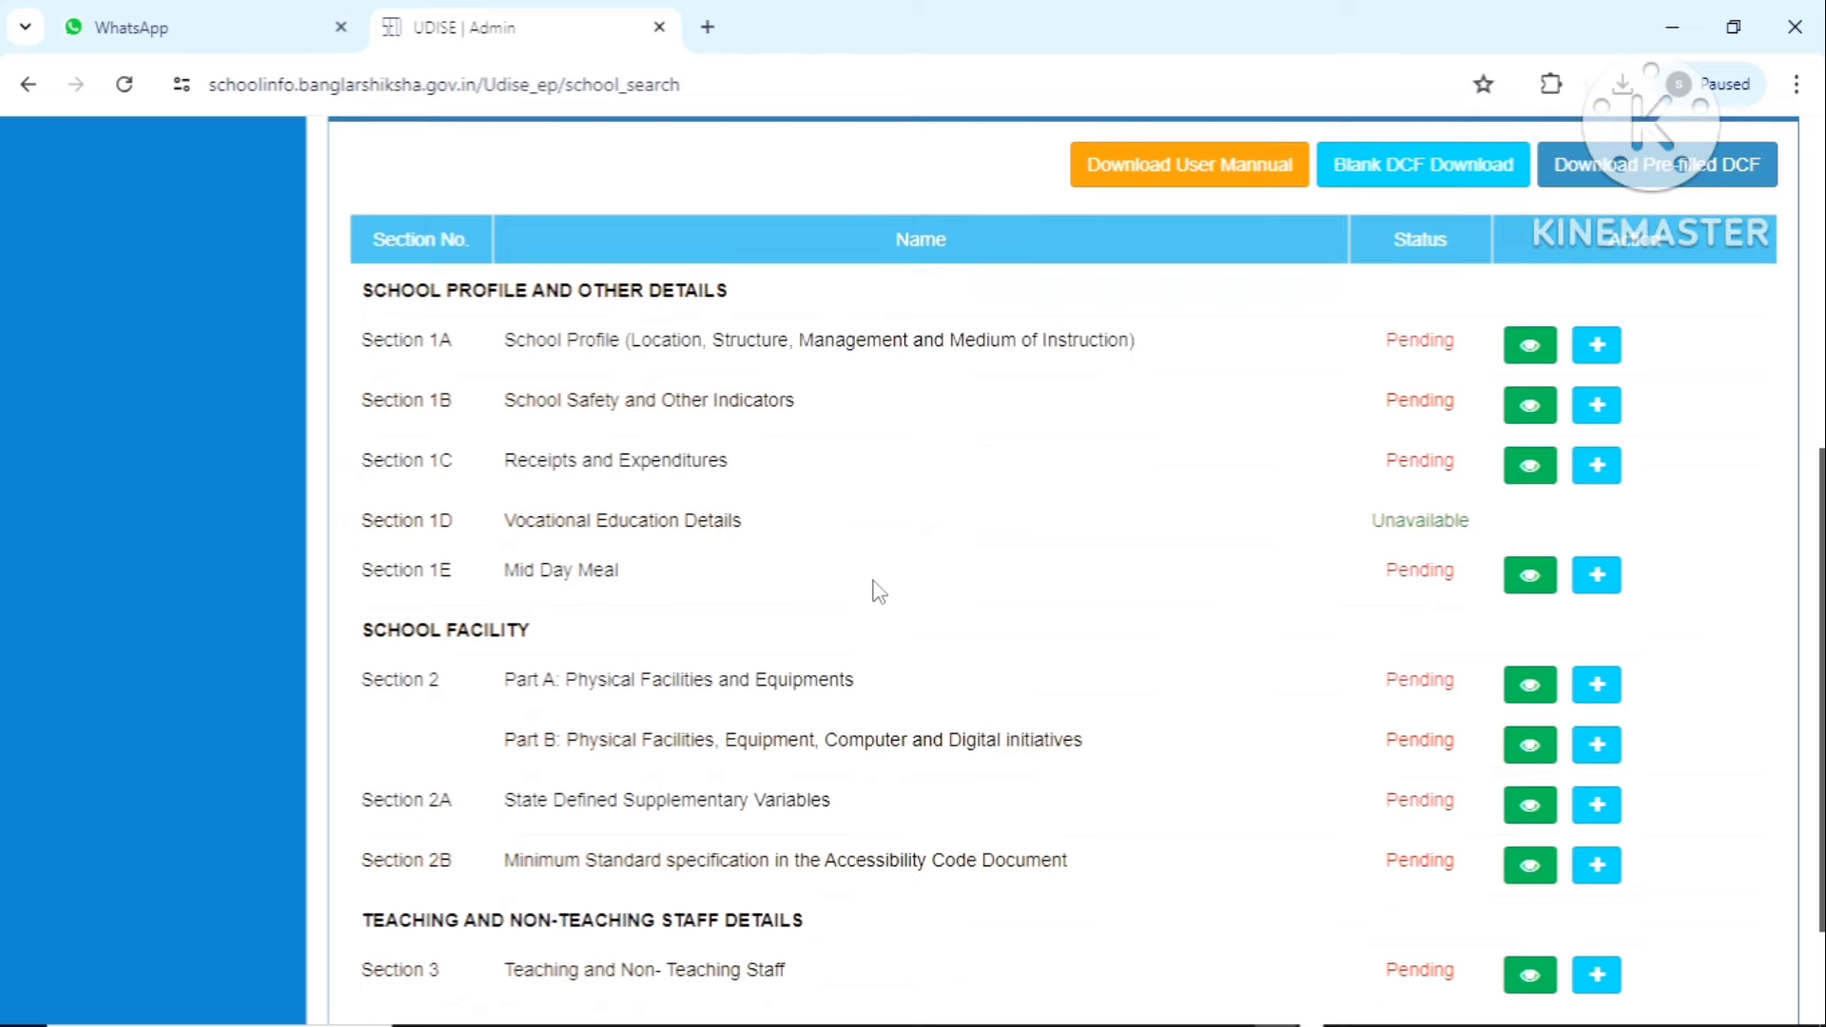
scroll(878, 590, down, 2)
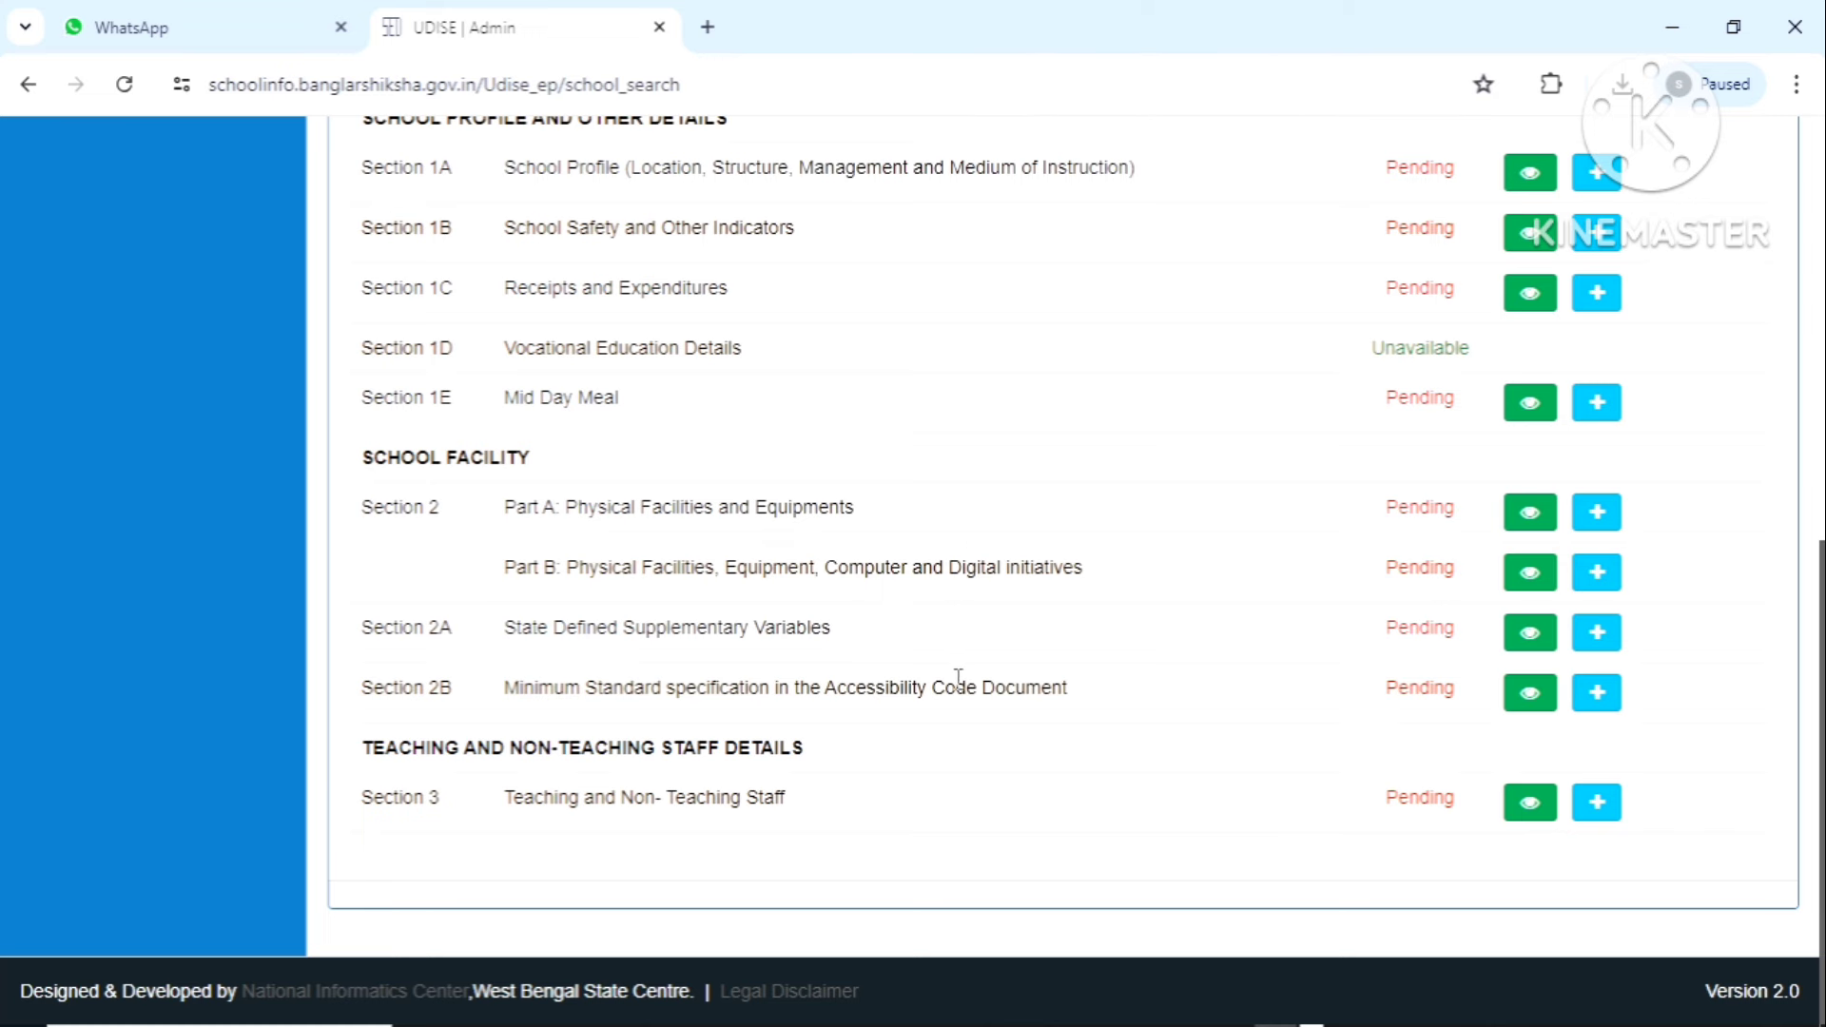
scroll(1220, 629, up, 1)
scroll(1220, 628, up, 1)
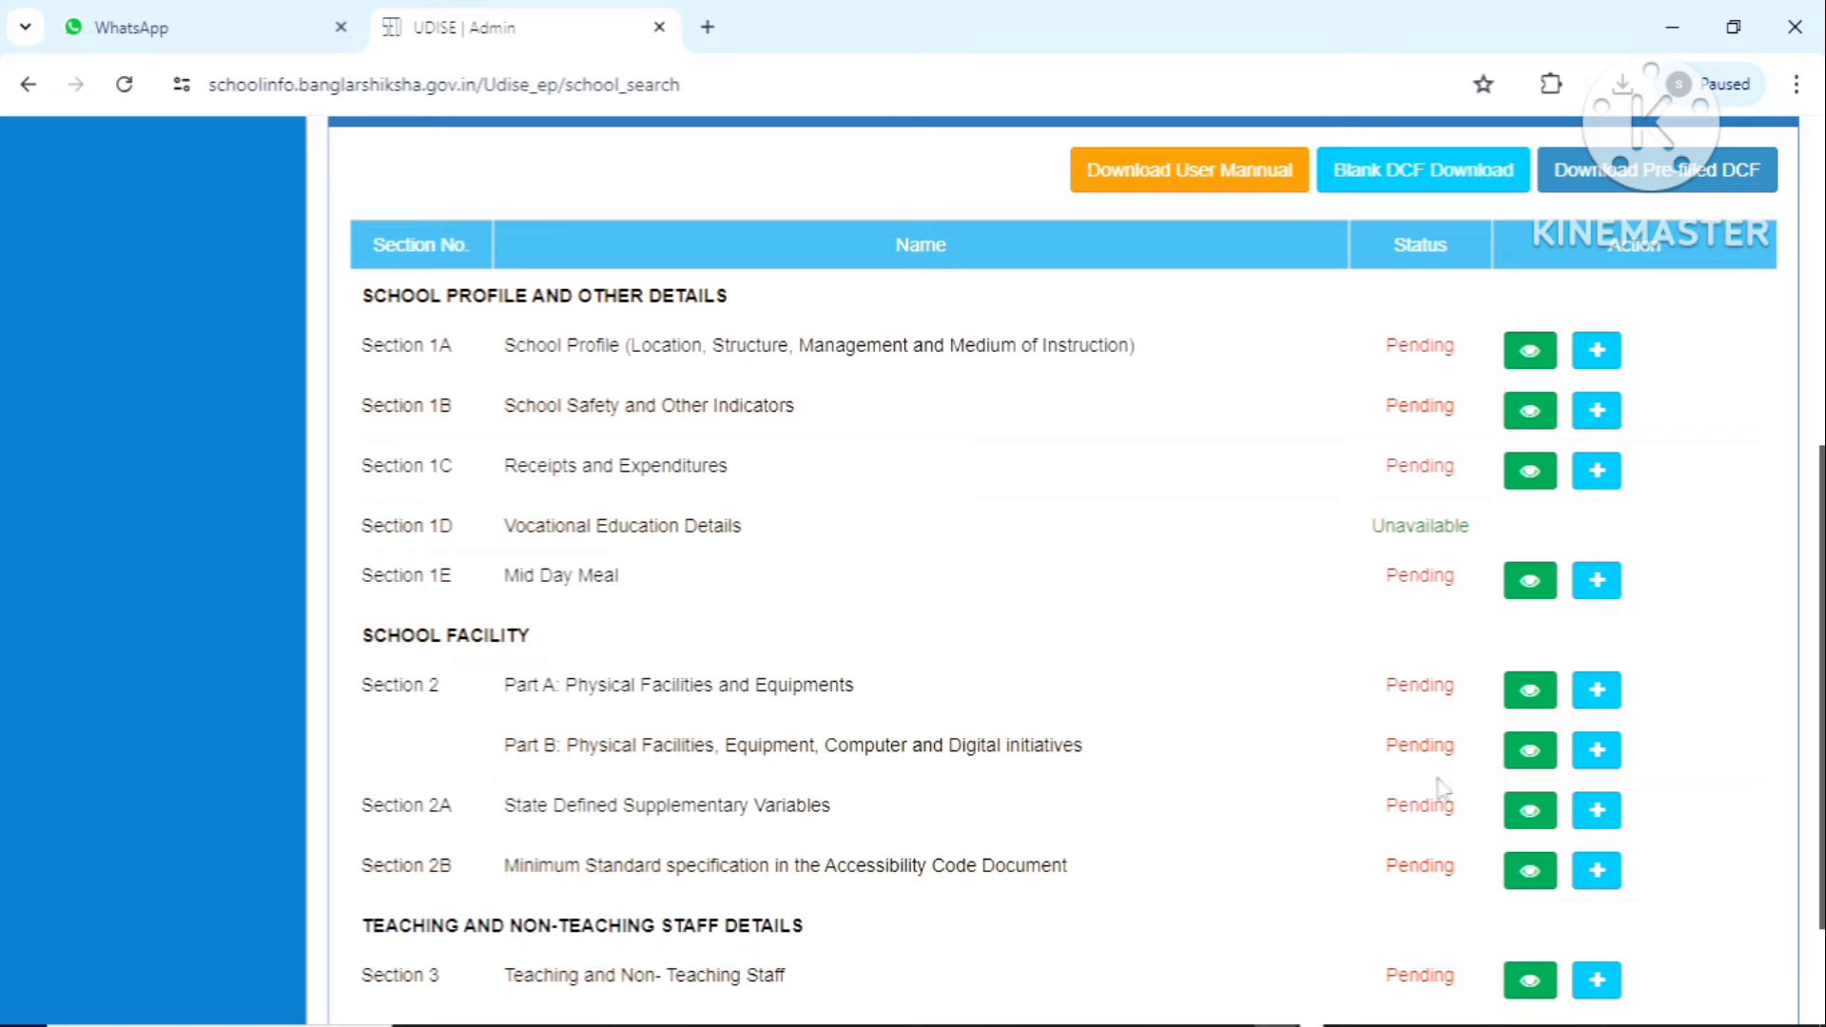
scroll(1455, 940, down, 2)
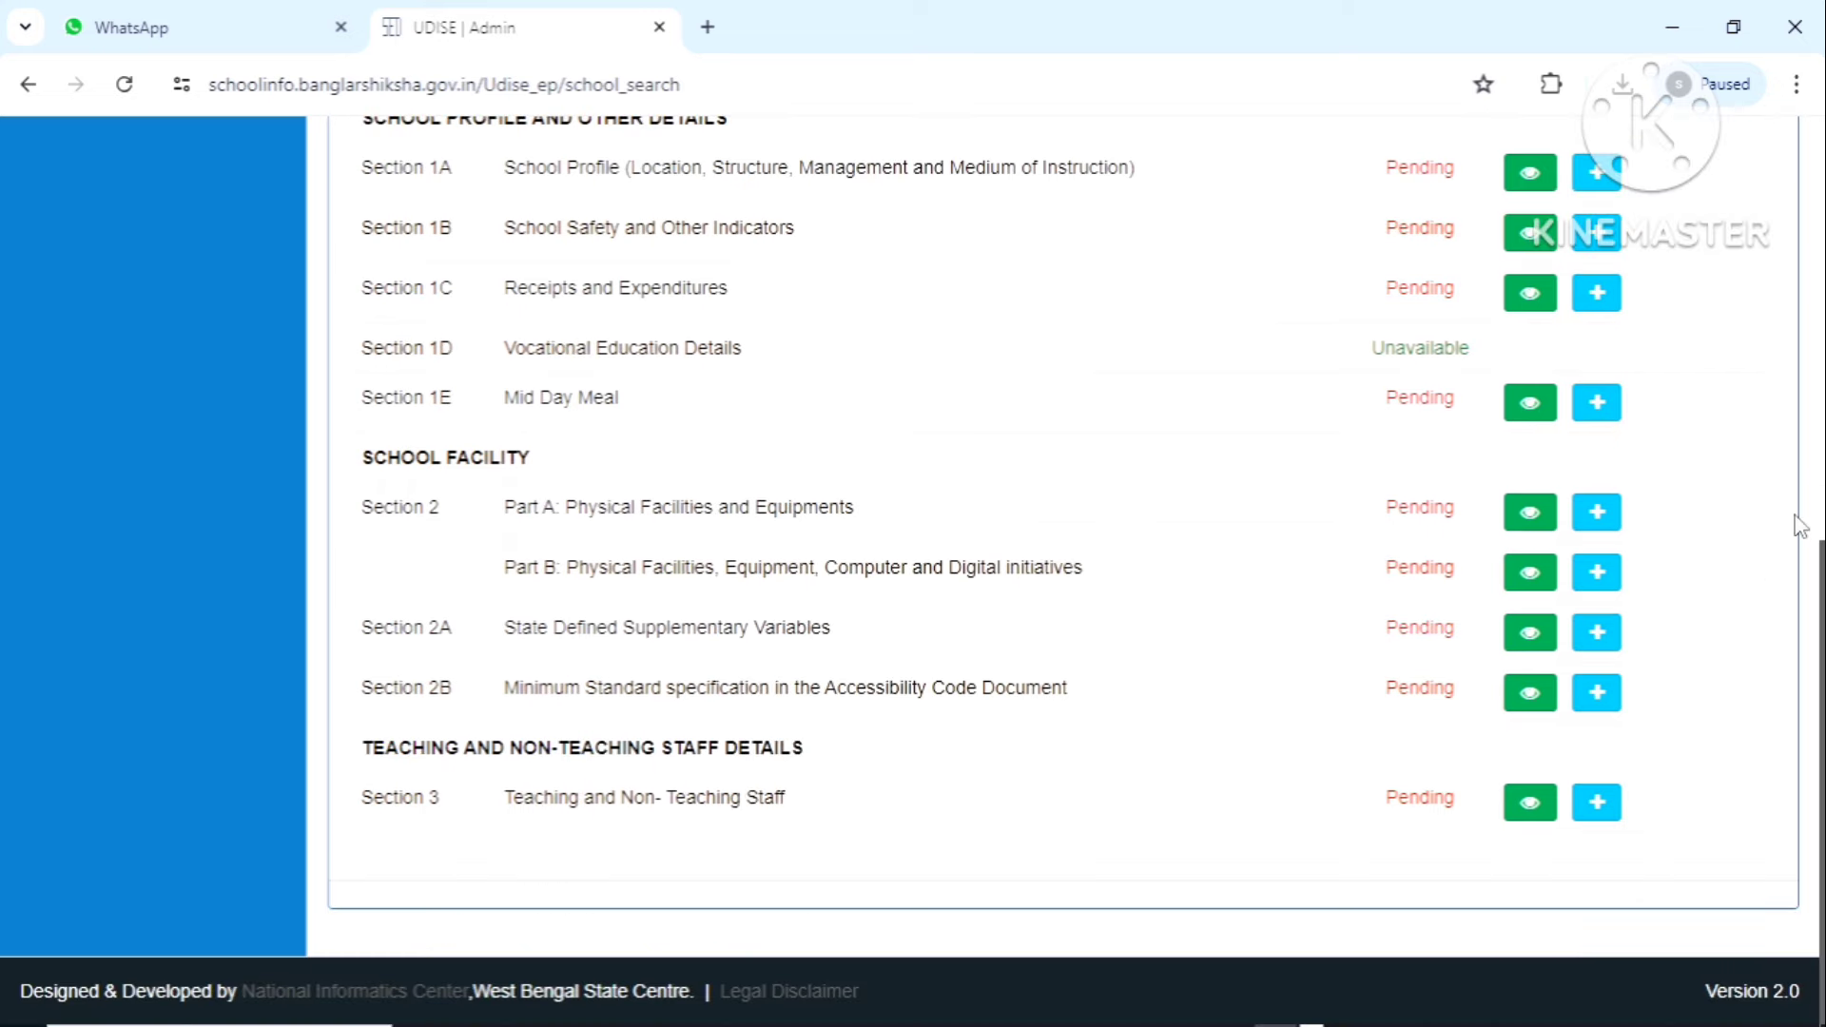
scroll(1655, 426, up, 3)
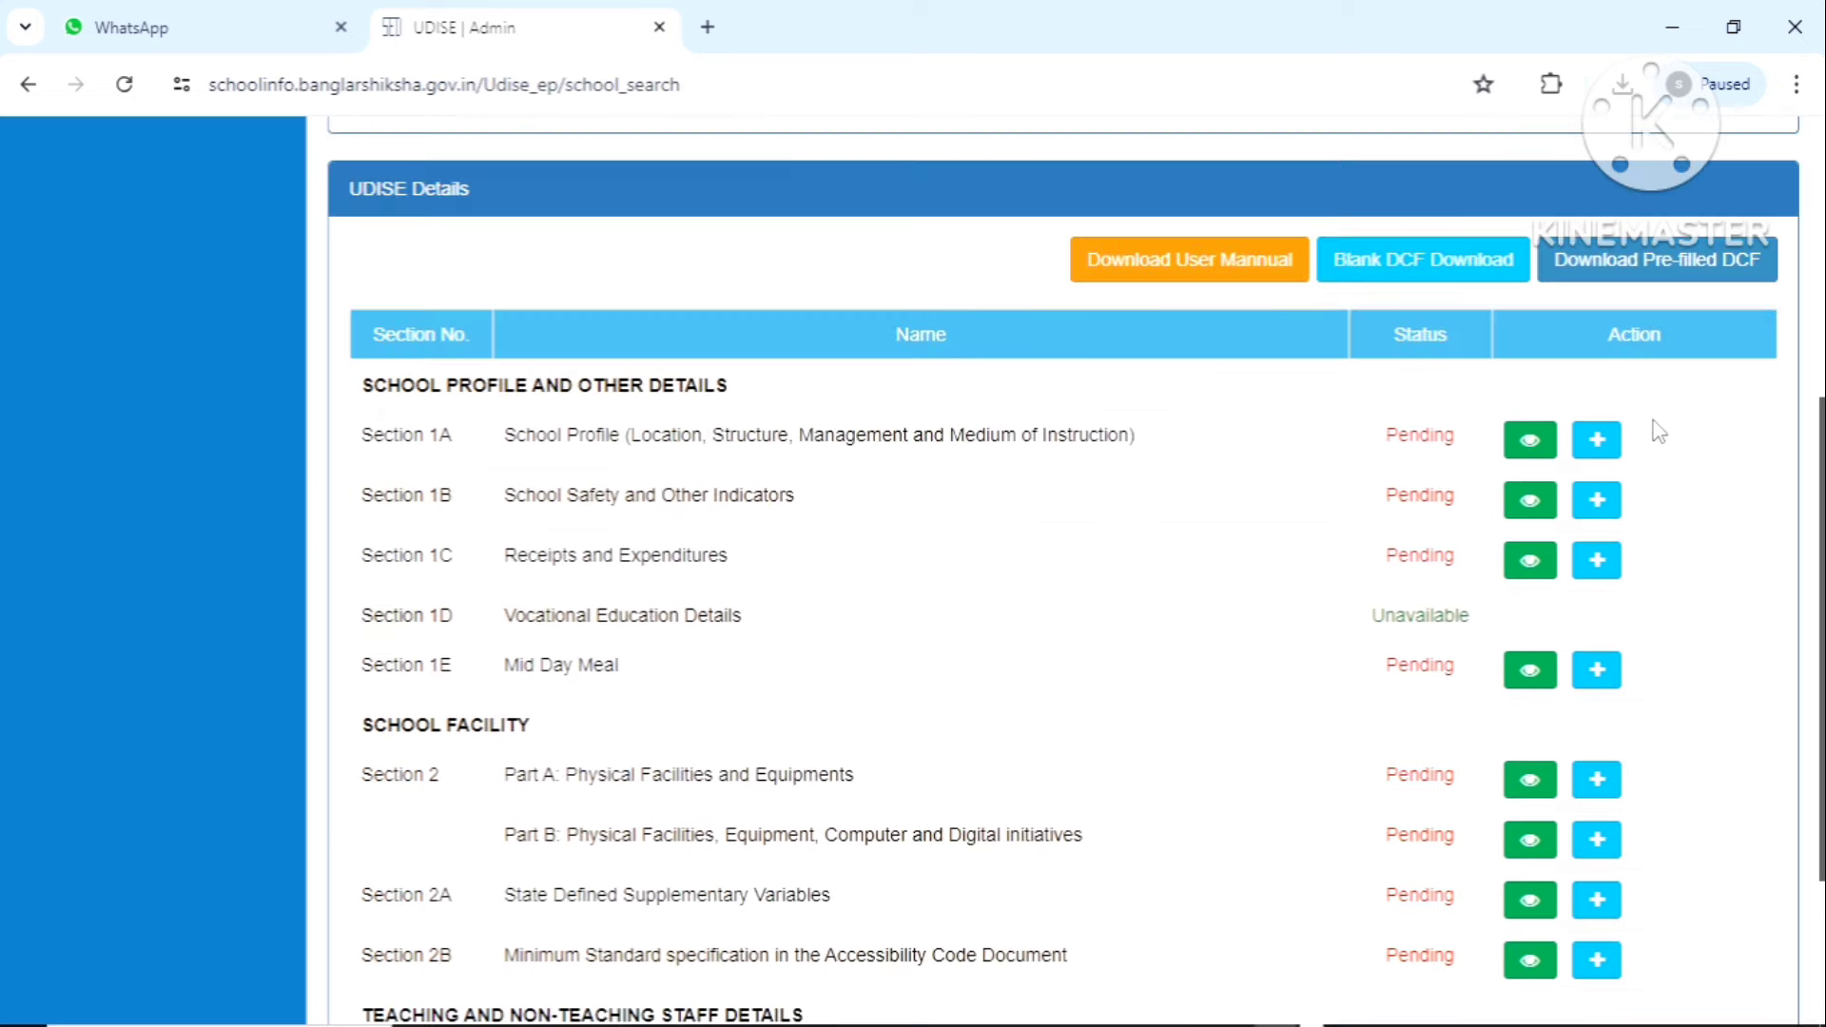
Open the Section 1A row's Edit button and look over the School Profile details
click(1605, 457)
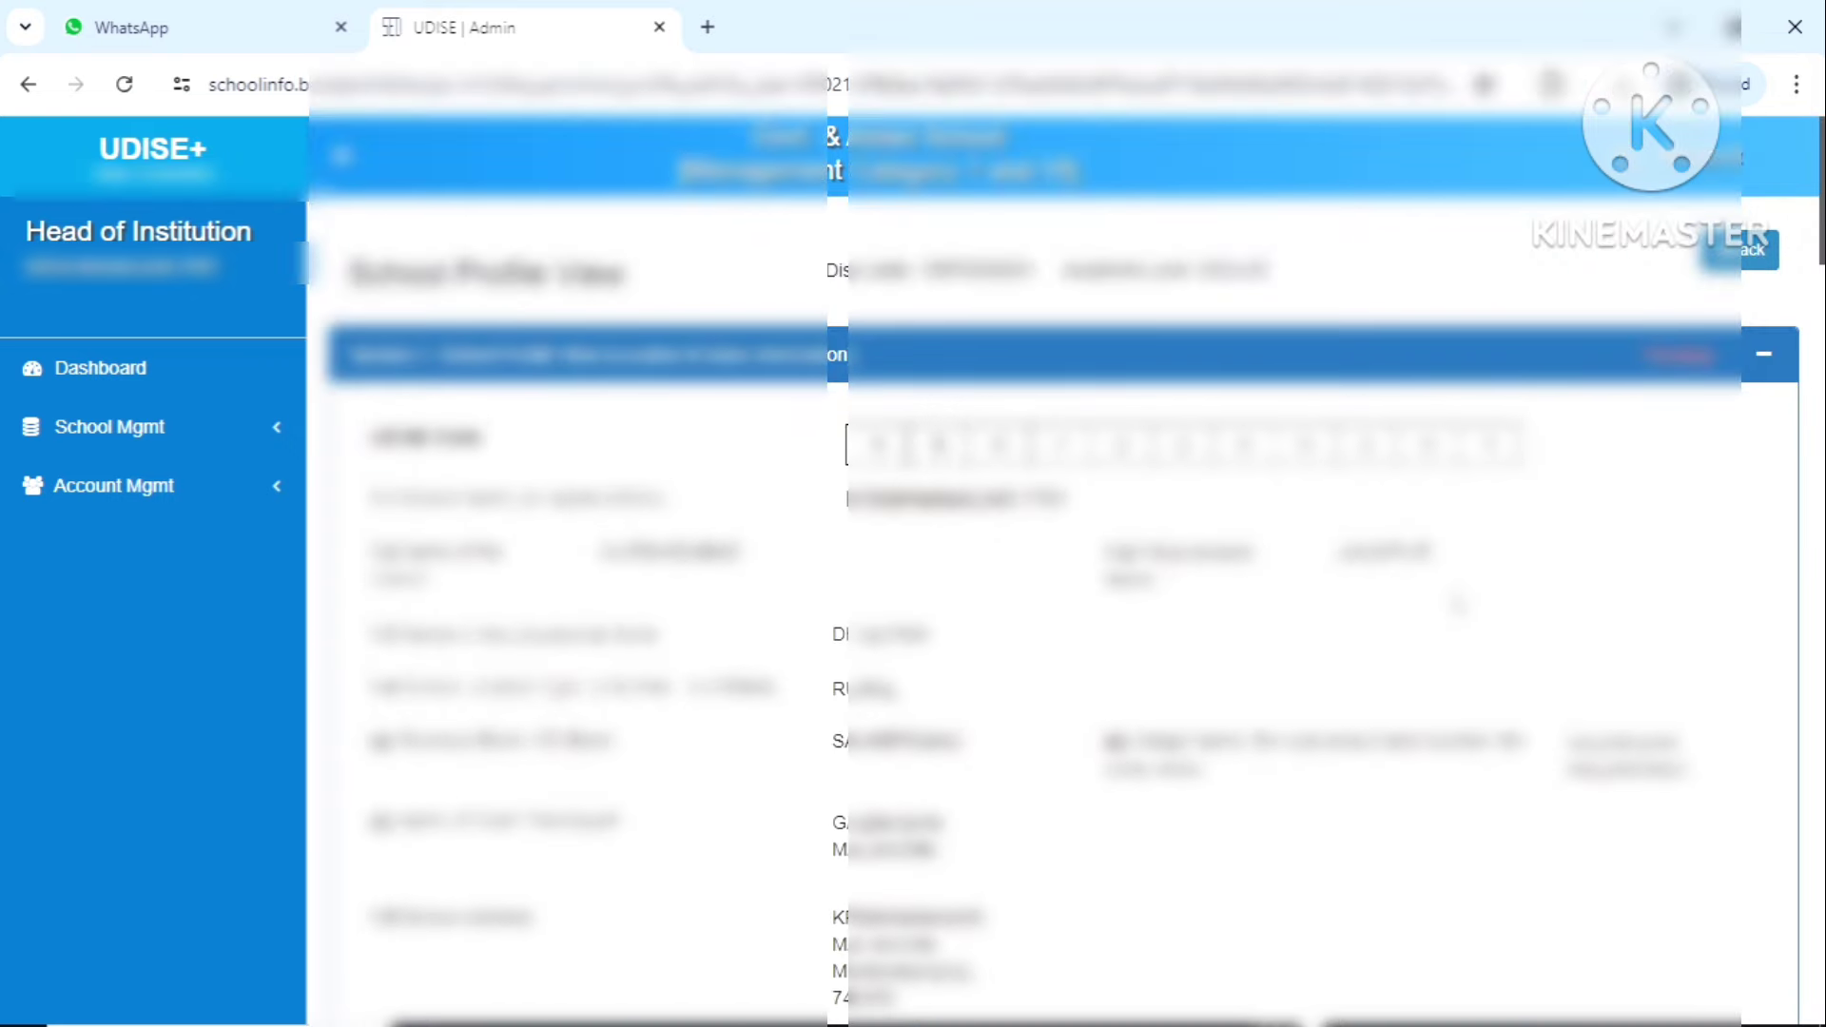
scroll(1455, 604, down, 1)
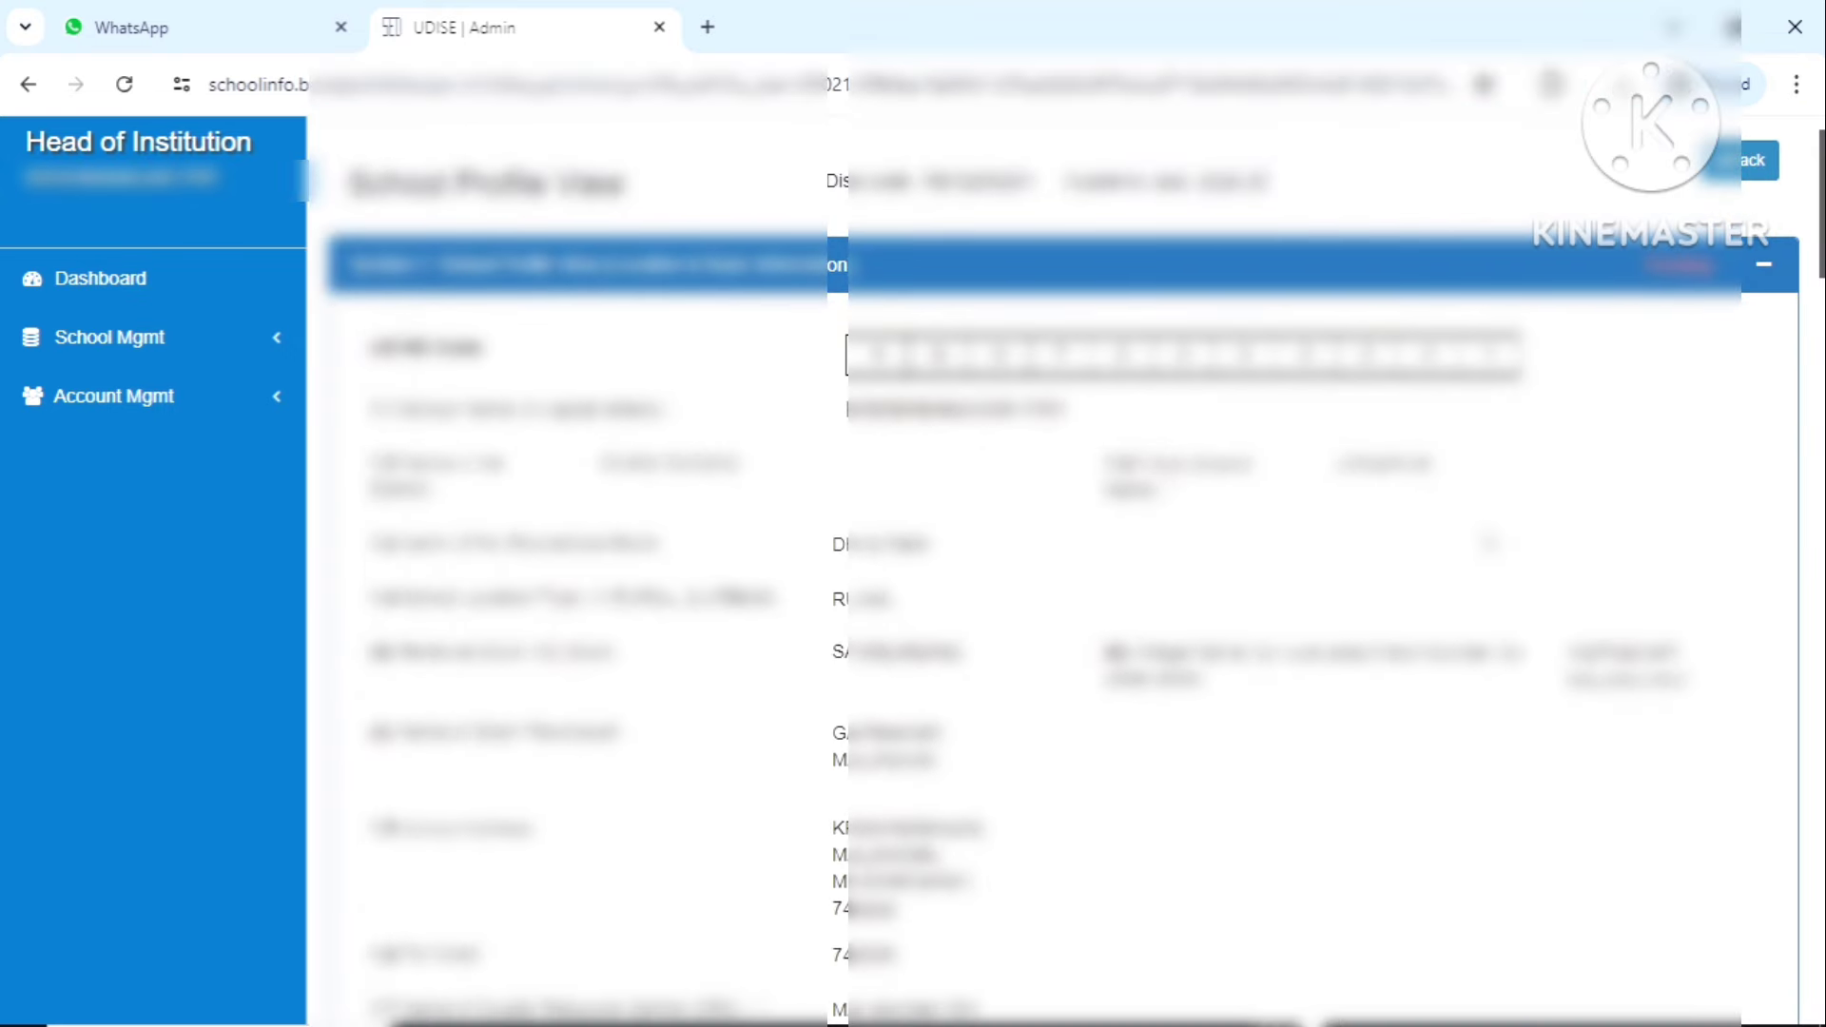
scroll(1491, 554, down, 2)
scroll(1489, 553, down, 3)
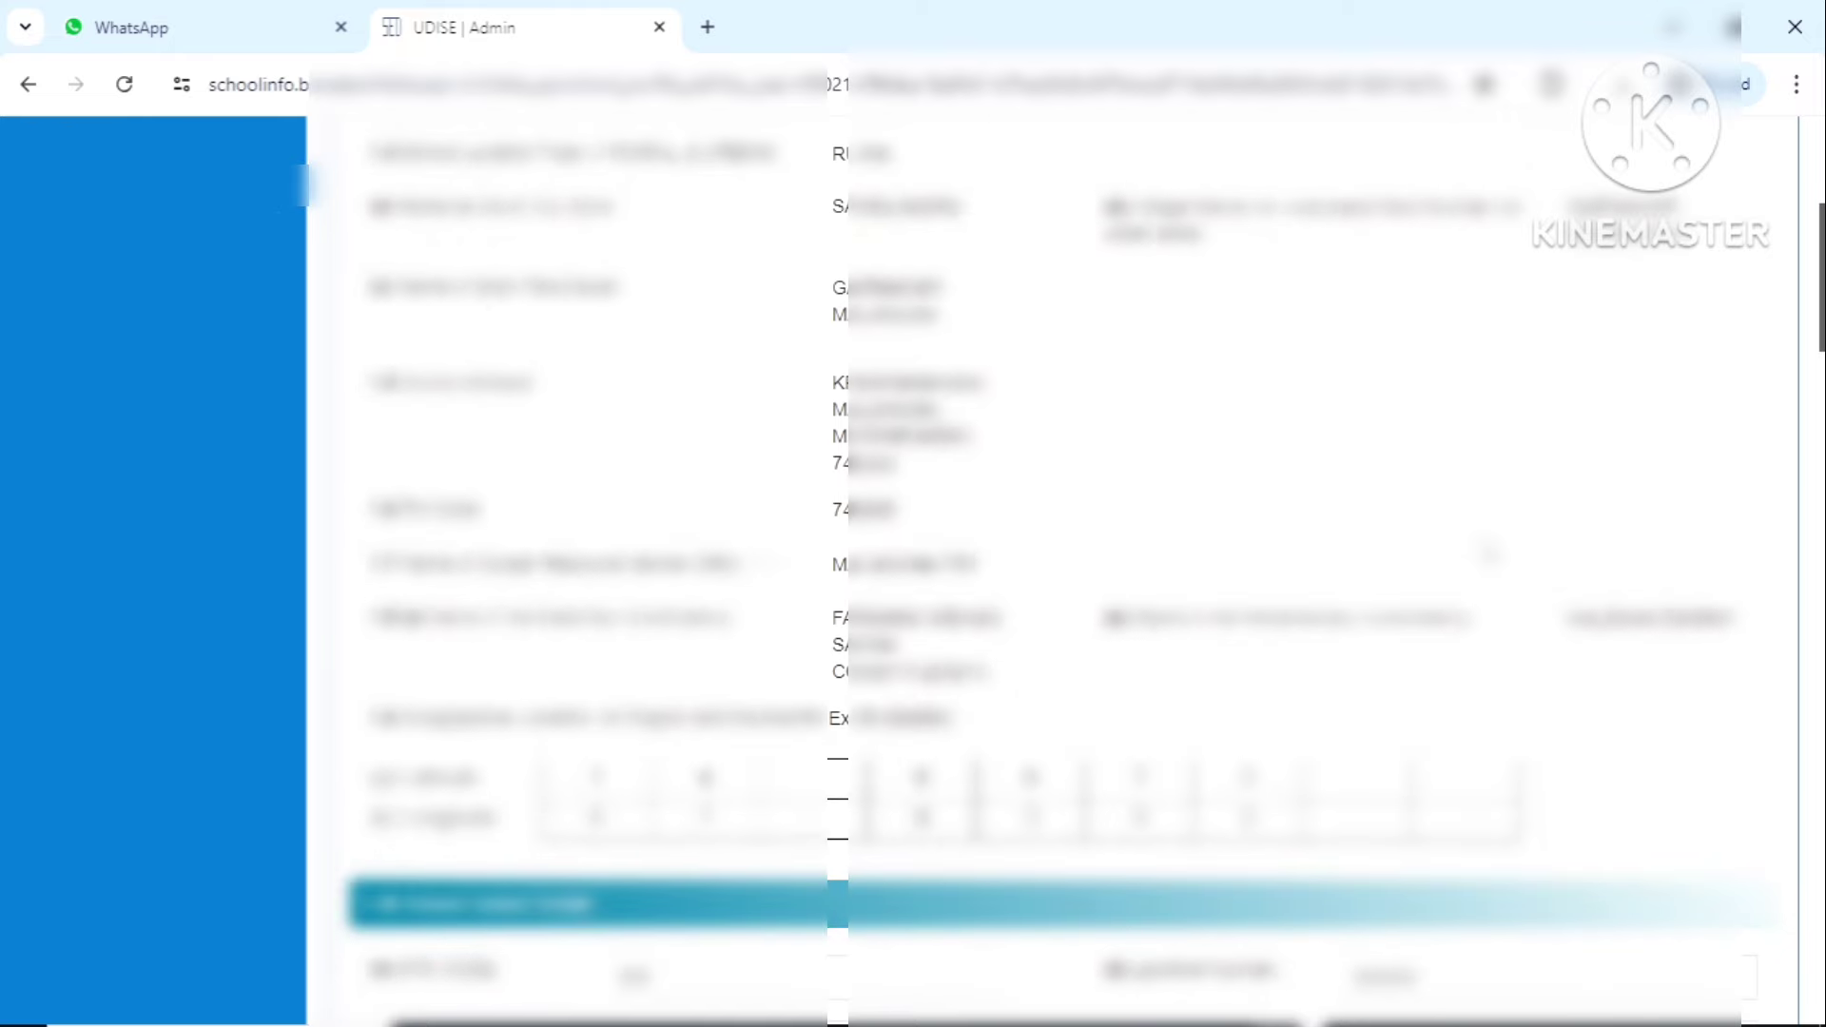
scroll(1488, 553, up, 4)
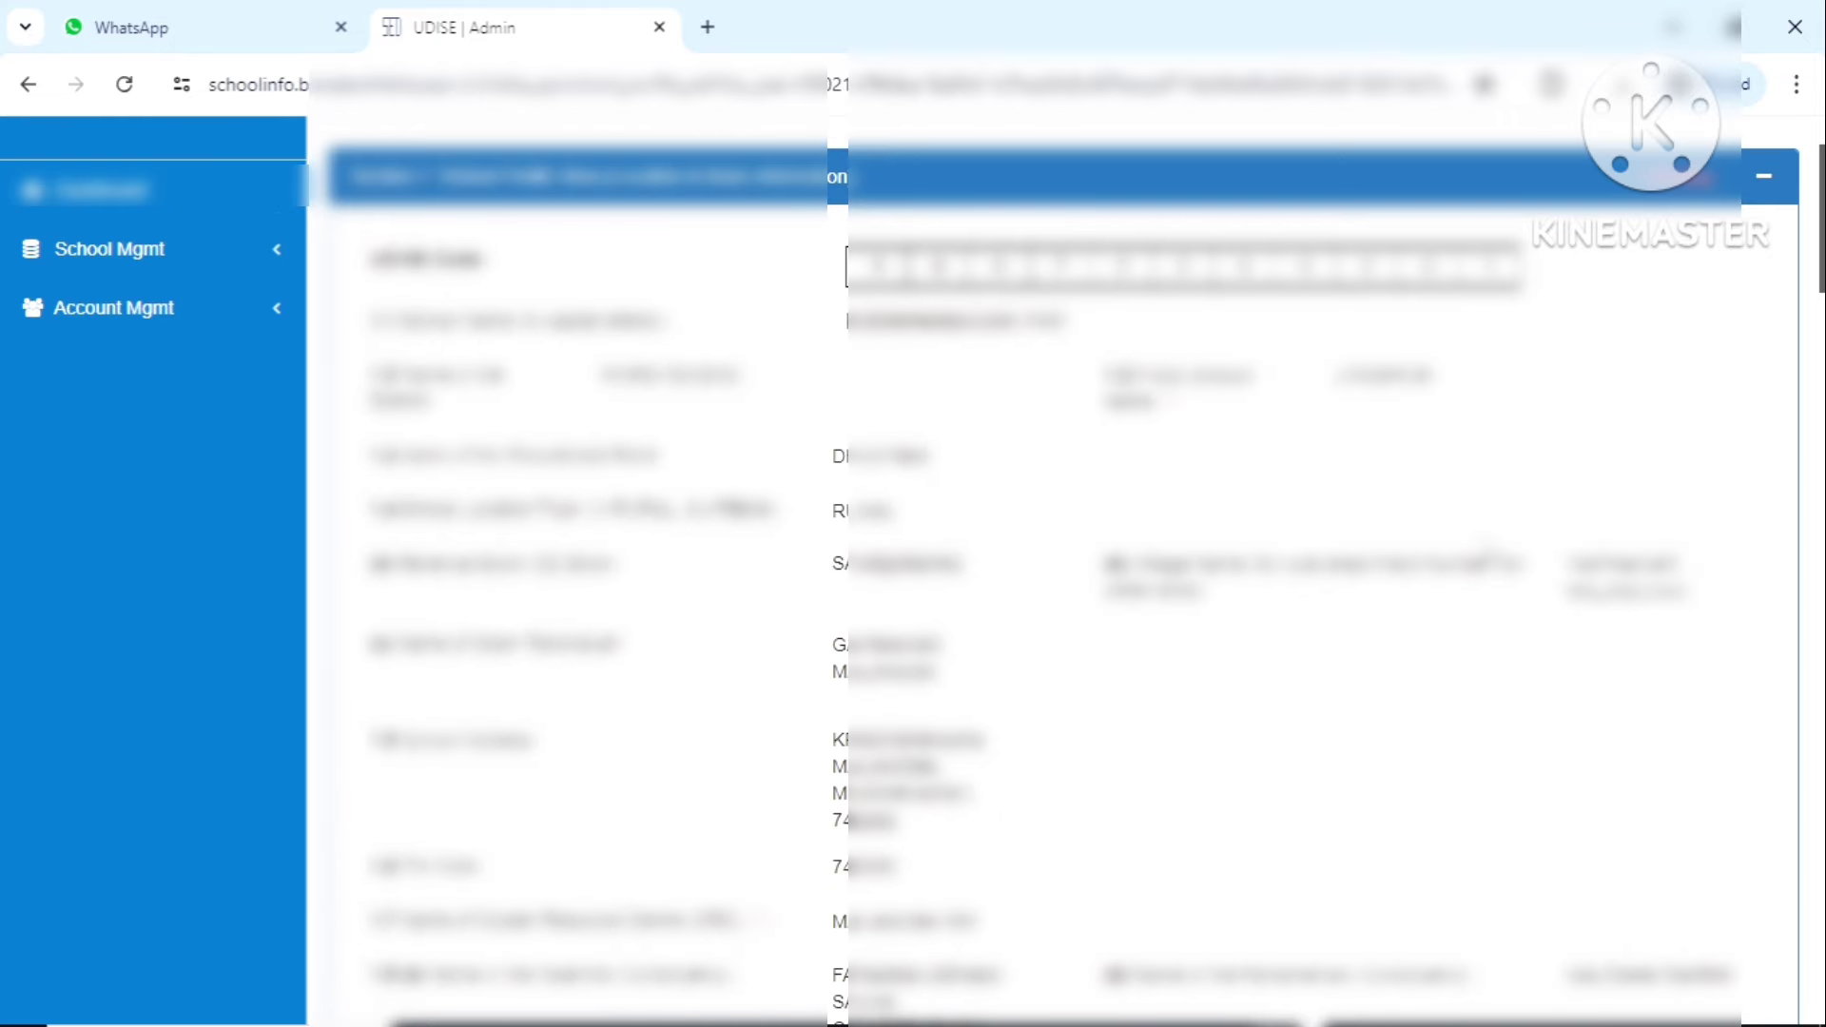